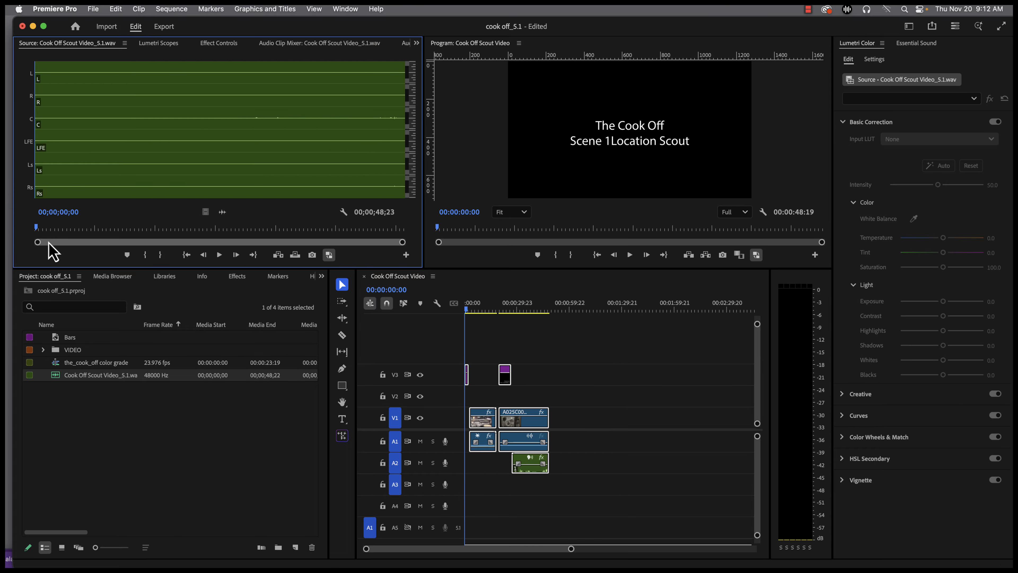
Take a screenshot of the Cook Off Scout Video sequence's settings and close the settings without changing them
{"action": "left_click", "coordinate": [192, 453]}
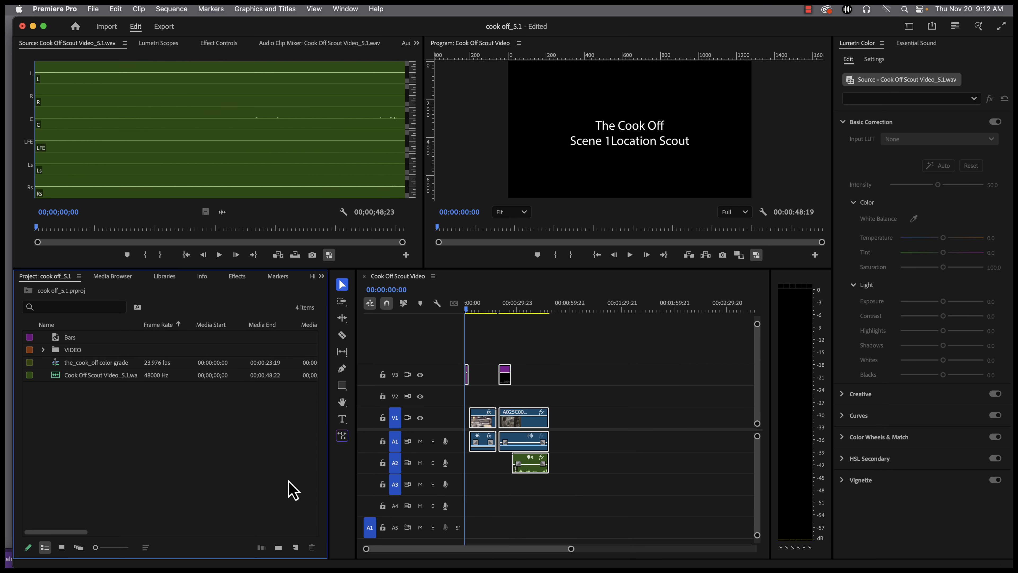
{"action": "left_click", "coordinate": [449, 301]}
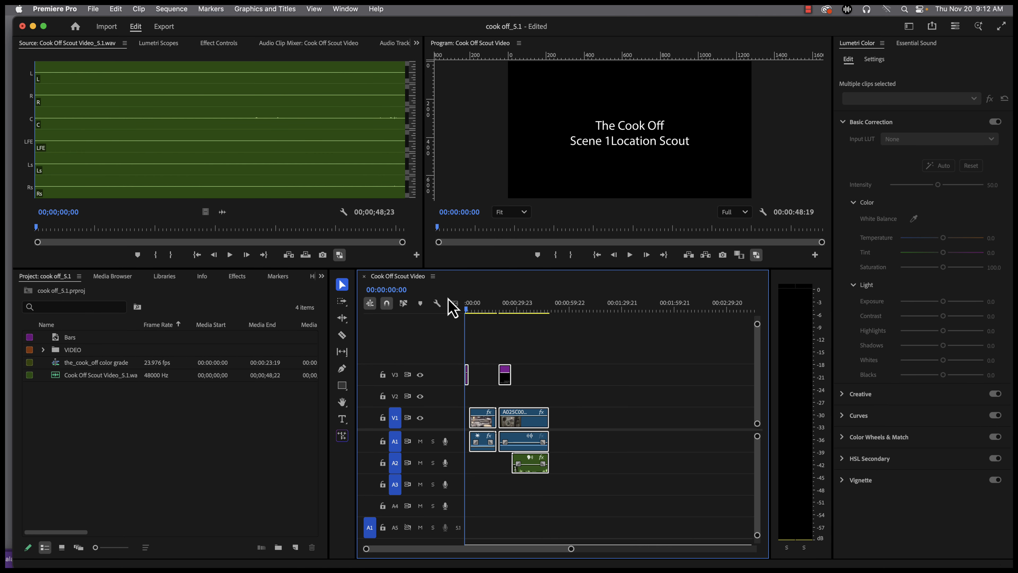
{"action": "left_click_drag", "start_coordinate": [485, 311], "coordinate": [464, 310]}
{"action": "left_click_drag", "start_coordinate": [564, 340], "coordinate": [454, 490]}
{"action": "left_click", "coordinate": [182, 9]}
{"action": "left_click", "coordinate": [181, 25]}
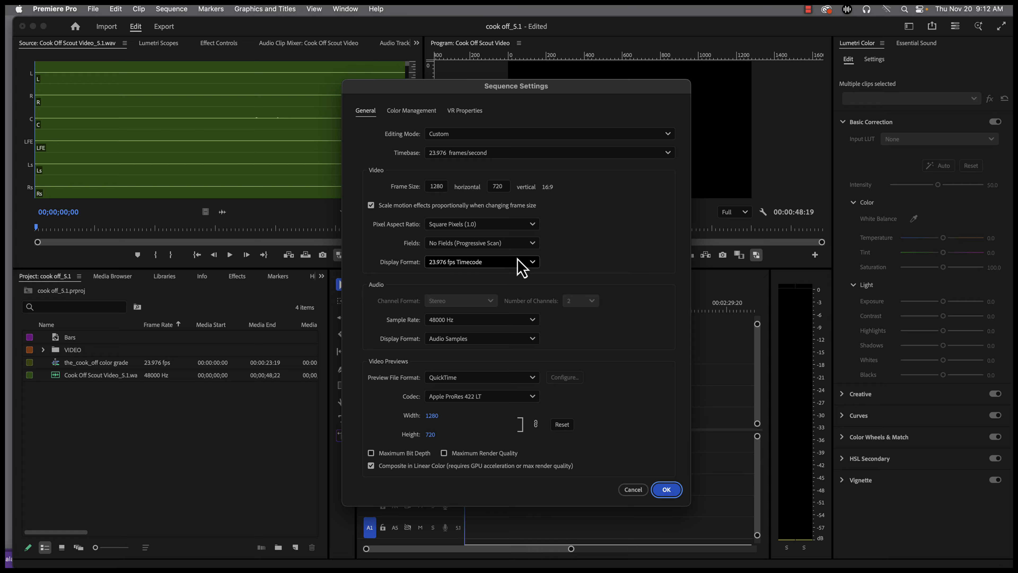
{"action": "key", "text": "super+shift+4"}
{"action": "left_click_drag", "start_coordinate": [340, 76], "coordinate": [692, 511]}
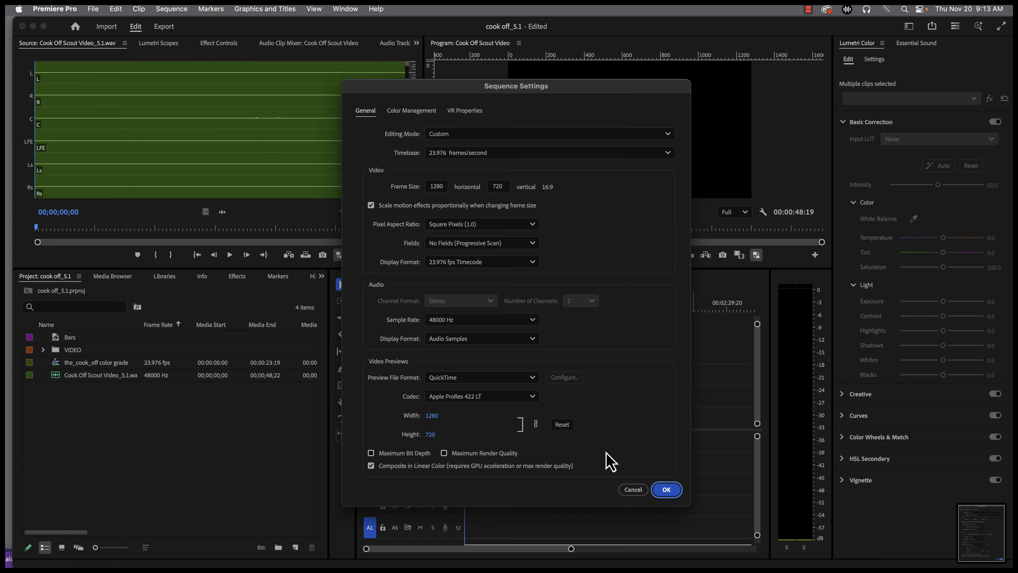
{"action": "left_click", "coordinate": [633, 489]}
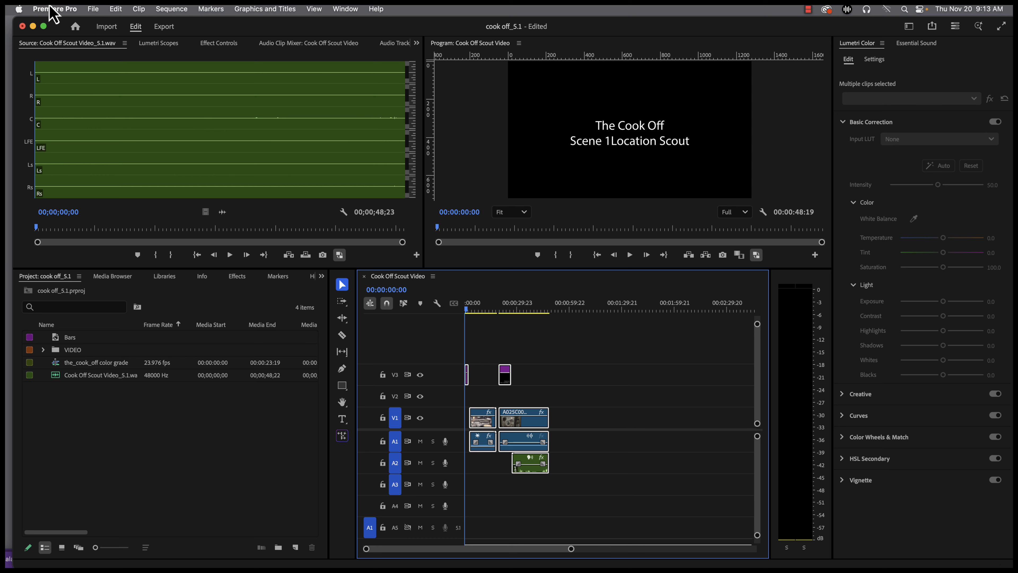
Start a new sequence and switch to Finder to open the newest screenshot from Recents in Preview
{"action": "left_click", "coordinate": [97, 9]}
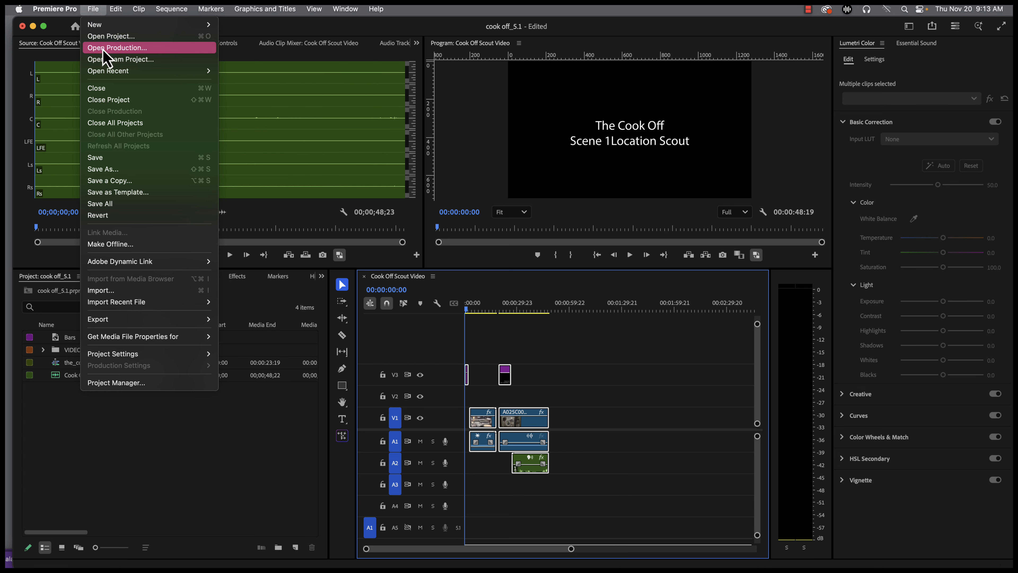
{"action": "mouse_move", "coordinate": [116, 25]}
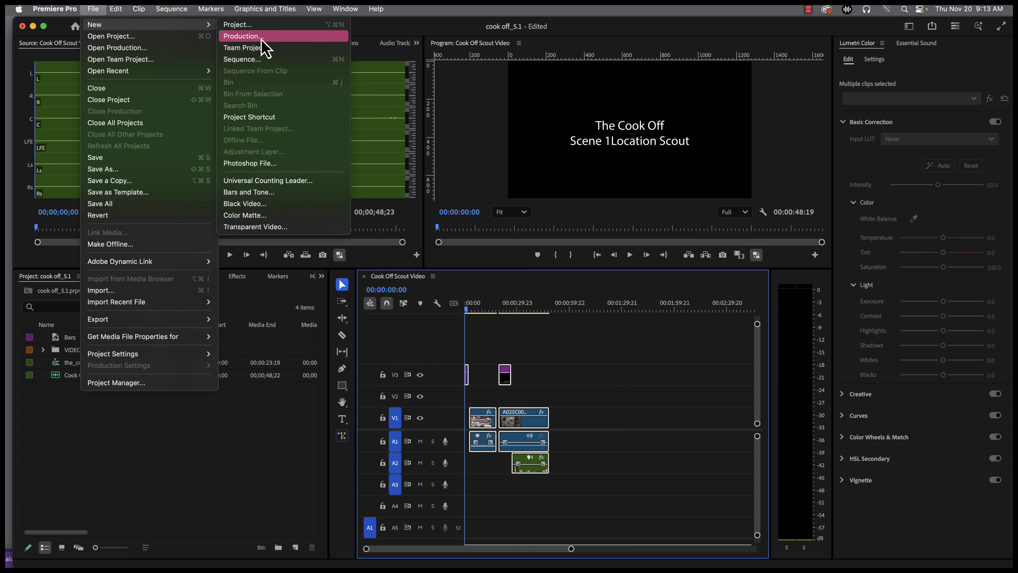
{"action": "left_click", "coordinate": [262, 60]}
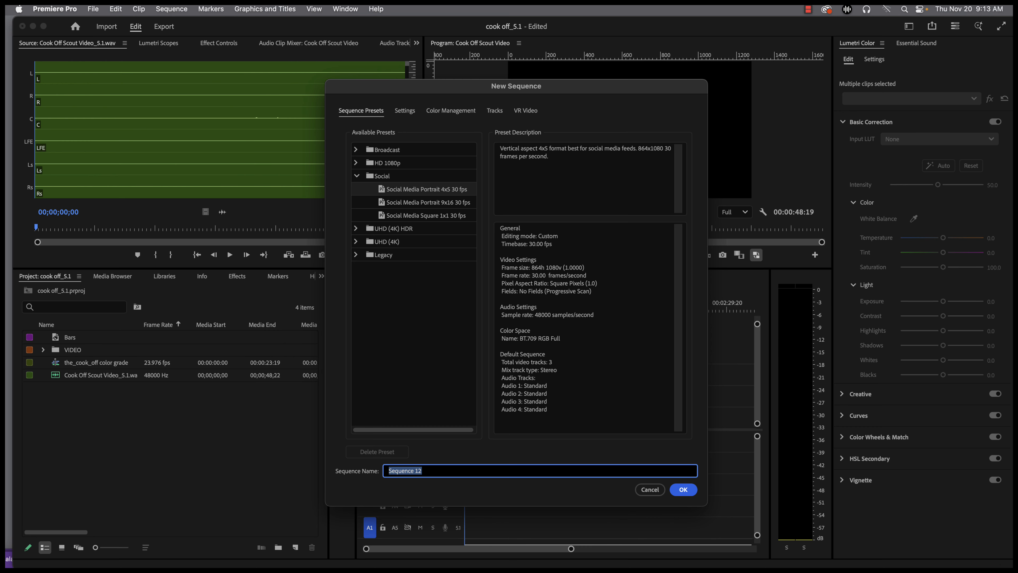
{"action": "mouse_move", "coordinate": [327, 563]}
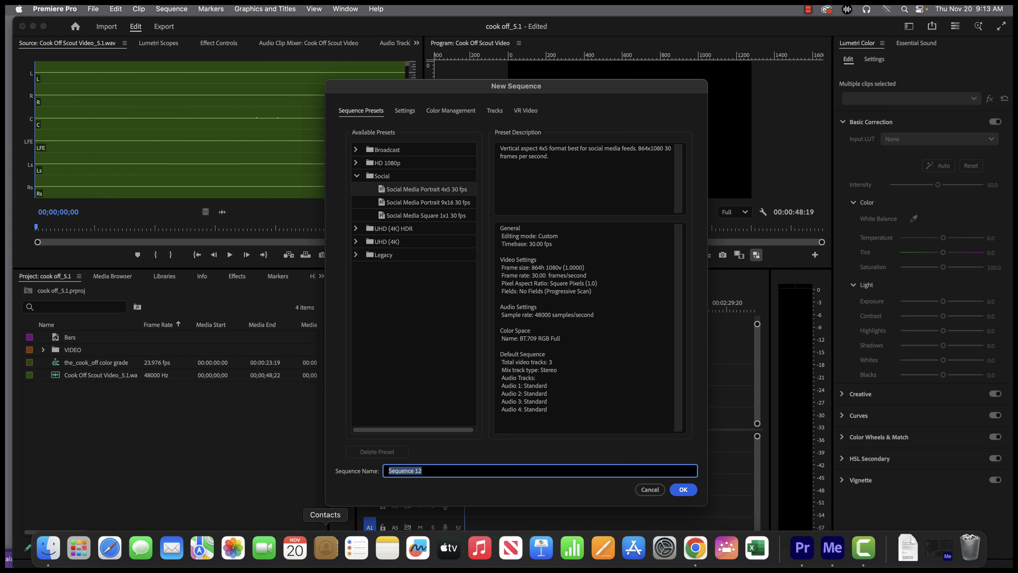
{"action": "left_click", "coordinate": [48, 549]}
{"action": "left_click", "coordinate": [398, 168]}
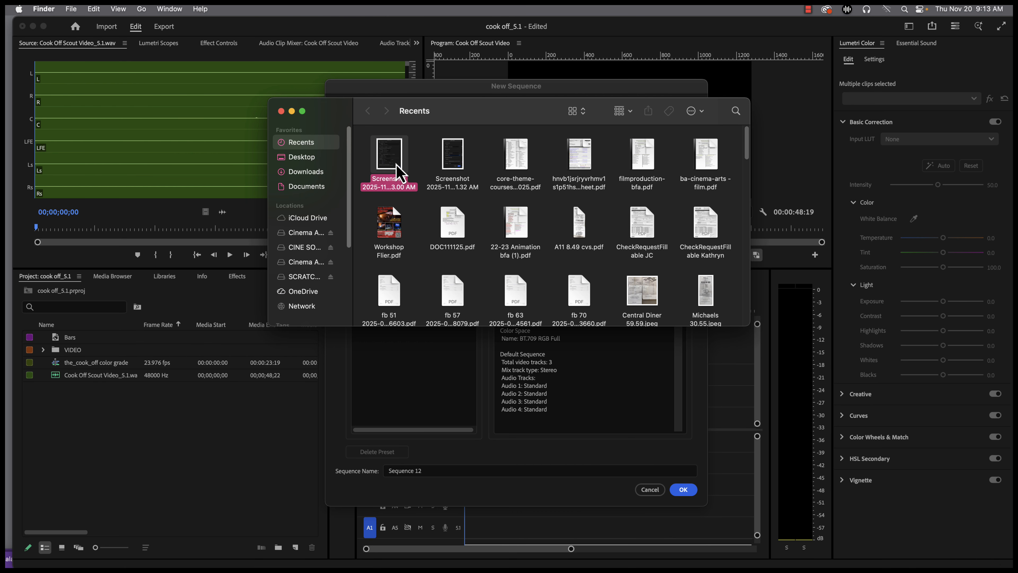
{"action": "double_click", "coordinate": [398, 168]}
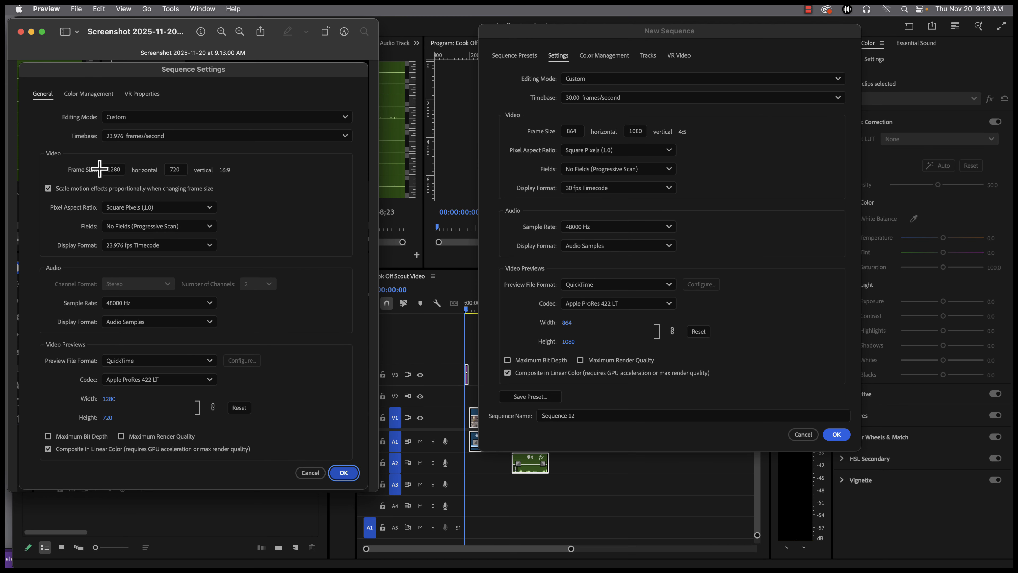
Set the new sequence's timebase to 23.976 frames/second and frame size to 1280 by 720, and compare the settings with the screenshot
{"action": "left_click", "coordinate": [743, 176]}
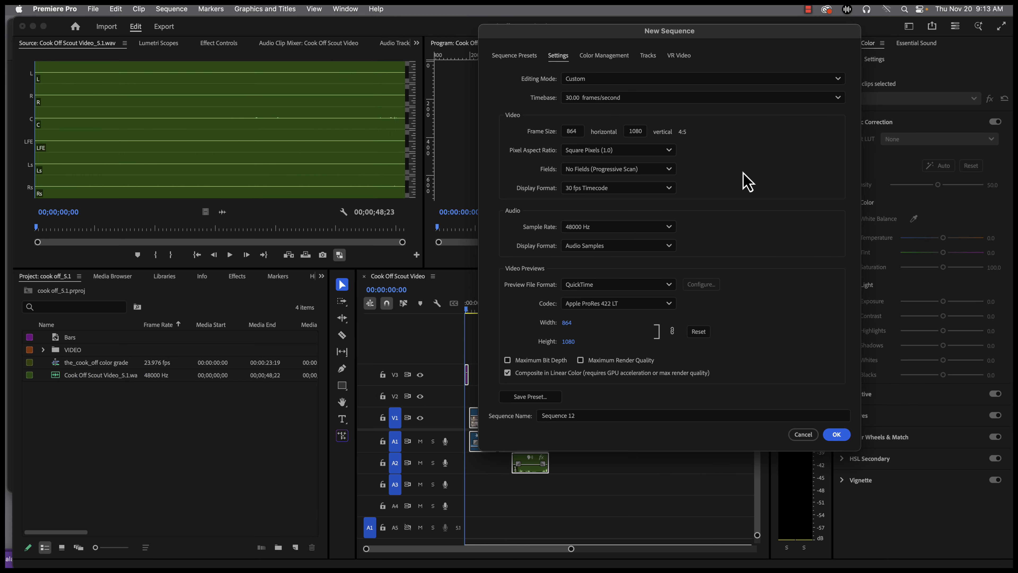
{"action": "left_click", "coordinate": [601, 99]}
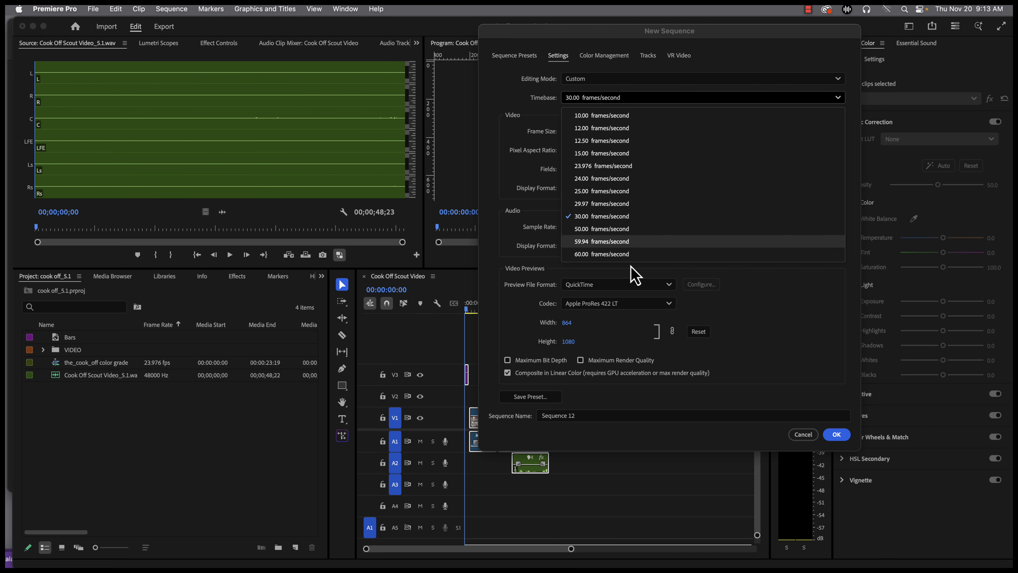
{"action": "left_click", "coordinate": [618, 166]}
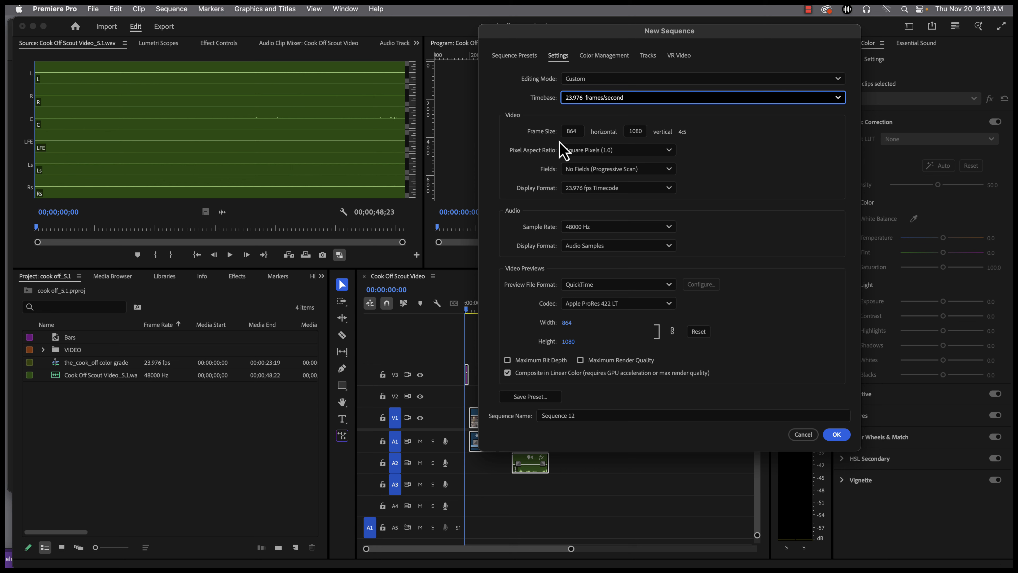
{"action": "left_click", "coordinate": [574, 132]}
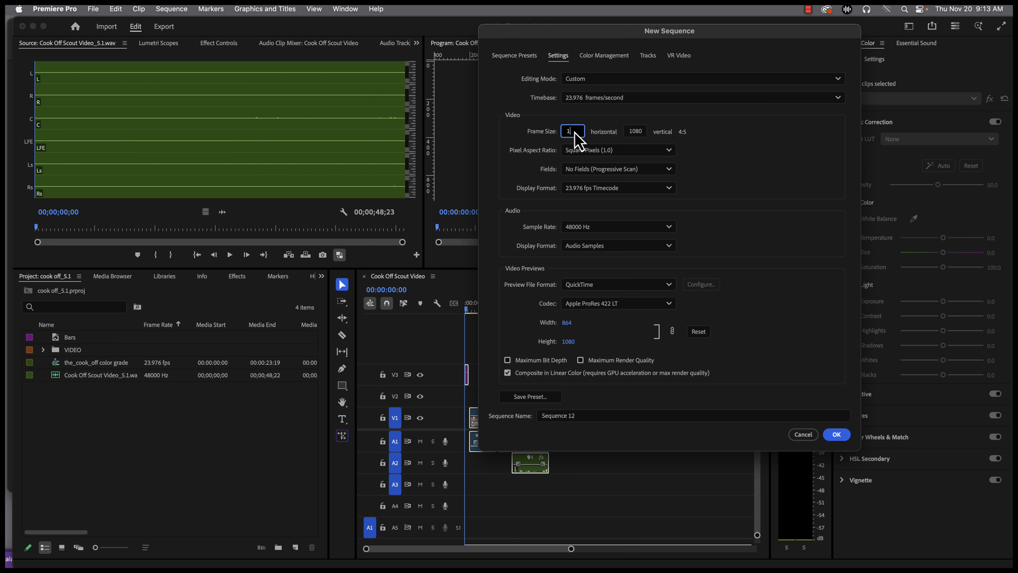
{"action": "left_click", "coordinate": [642, 135]}
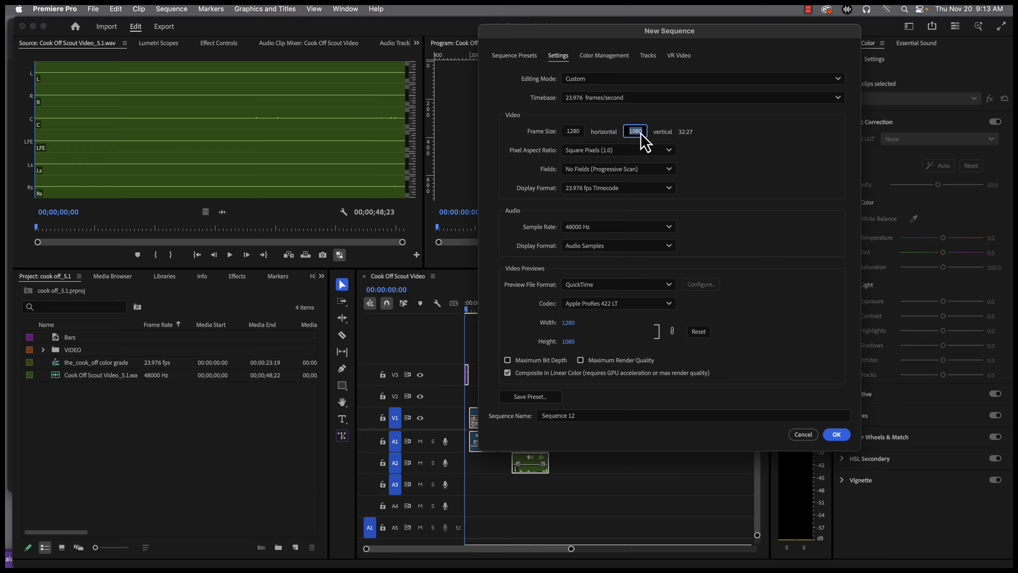
{"action": "left_click", "coordinate": [707, 169]}
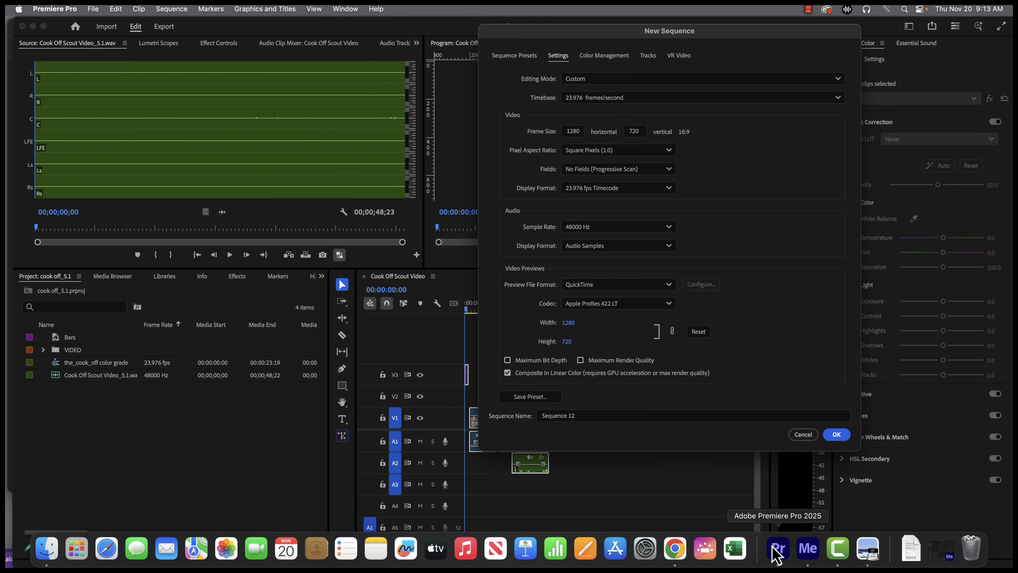
{"action": "left_click", "coordinate": [867, 549]}
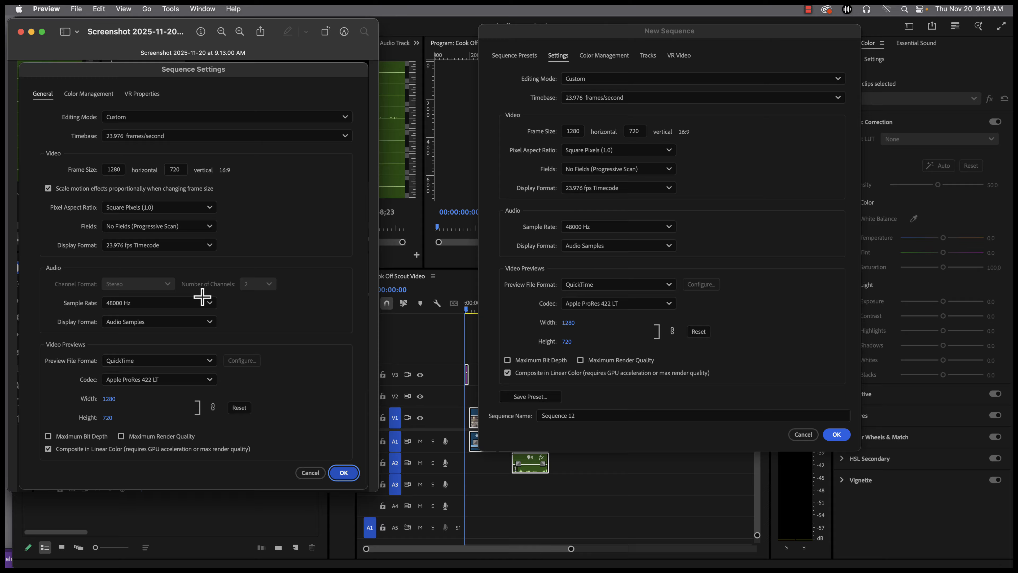
{"action": "left_click", "coordinate": [834, 346]}
Set the audio mix of the new sequence to 5.1
{"action": "left_click", "coordinate": [649, 56]}
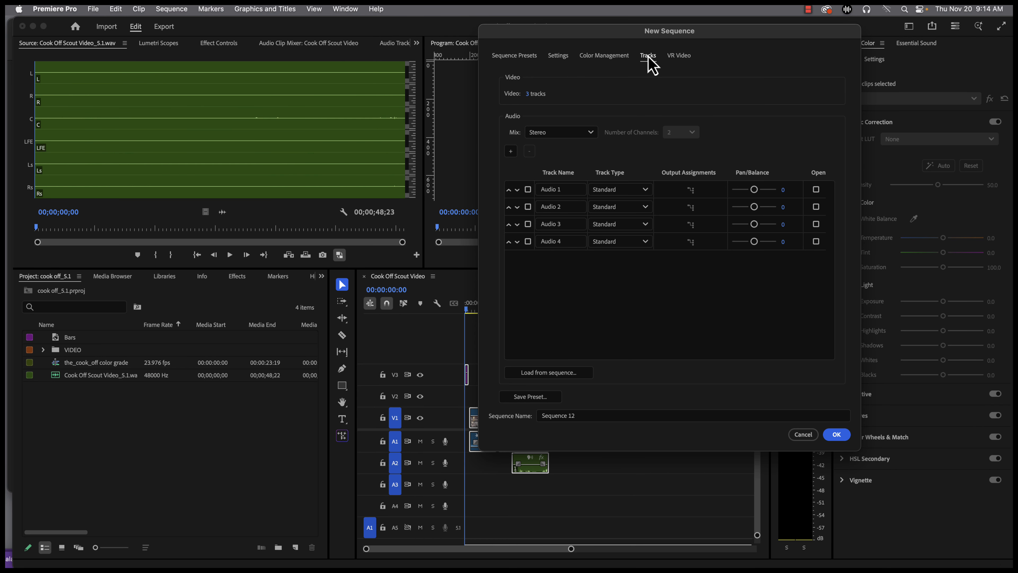
{"action": "left_click", "coordinate": [547, 136]}
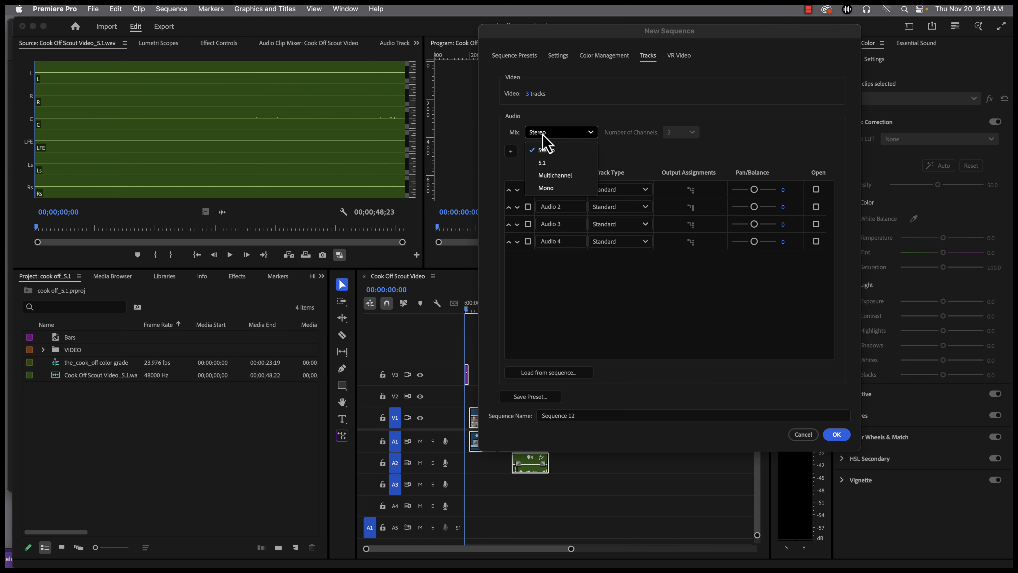
{"action": "left_click", "coordinate": [551, 164]}
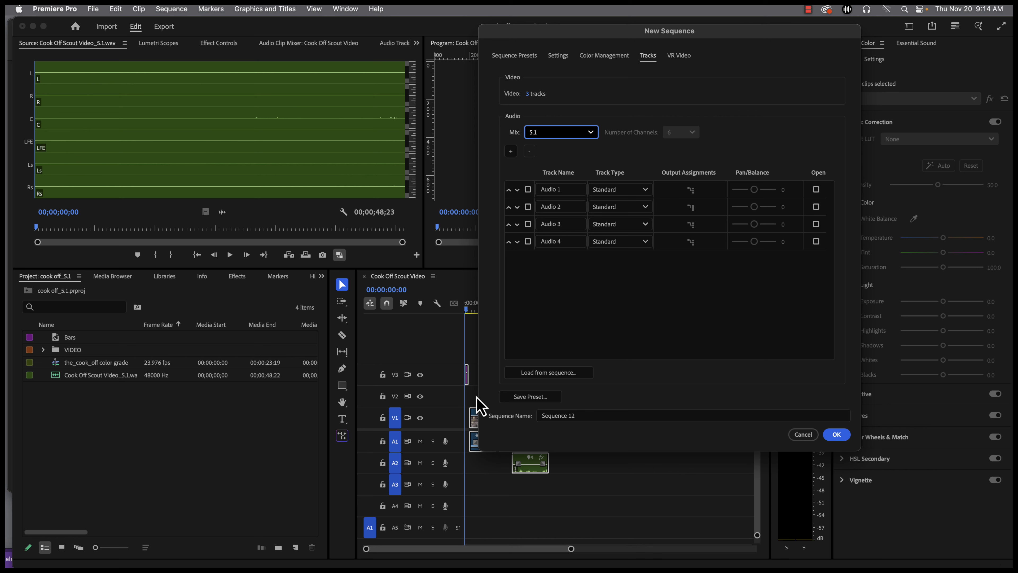
Add five audio tracks to the new sequence and set the track type of Audio 9 to 5.1
{"action": "left_click", "coordinate": [511, 152]}
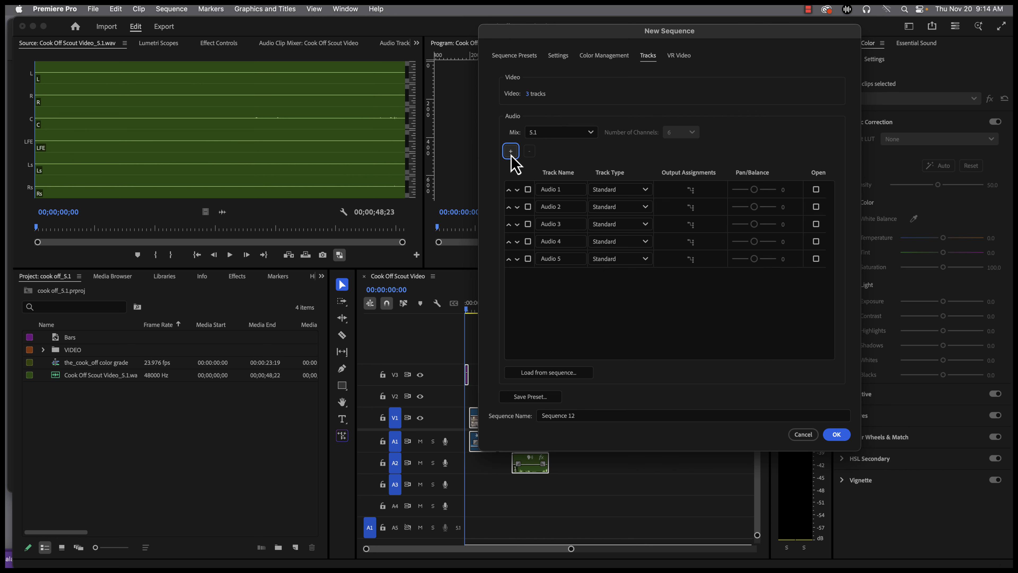
{"action": "left_click", "coordinate": [513, 153]}
{"action": "left_click", "coordinate": [512, 153]}
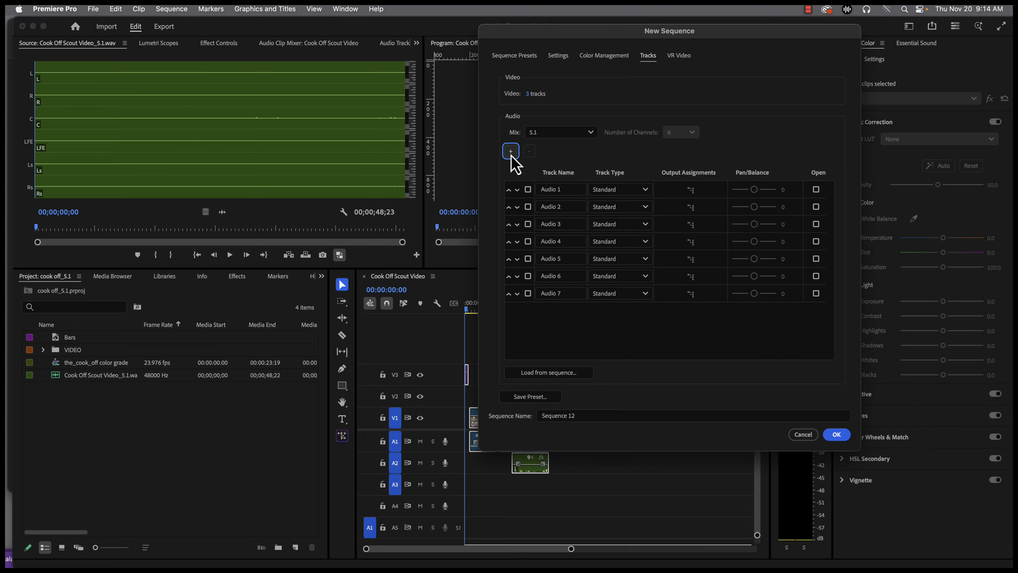
{"action": "left_click", "coordinate": [512, 154]}
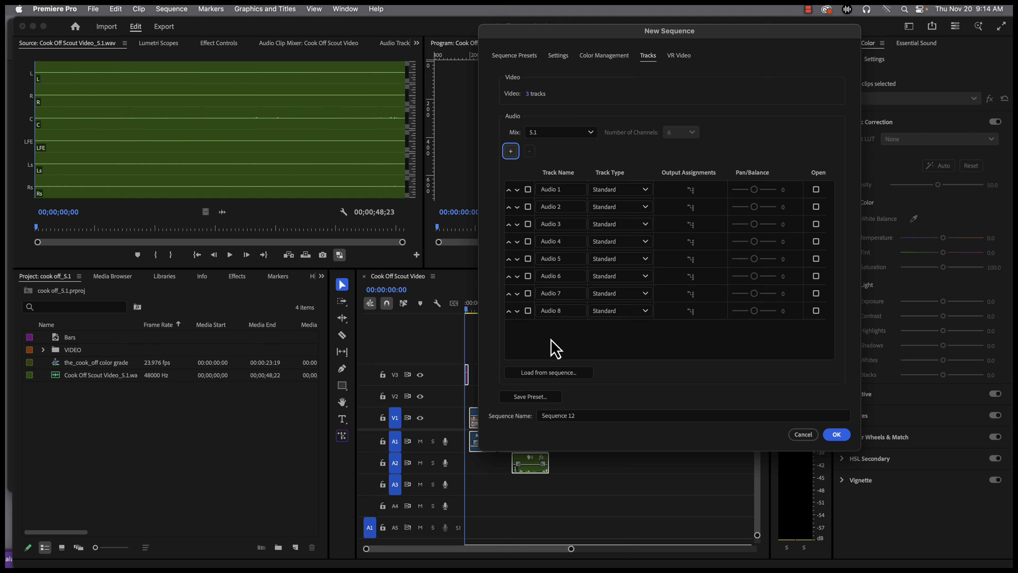
{"action": "left_click", "coordinate": [511, 151]}
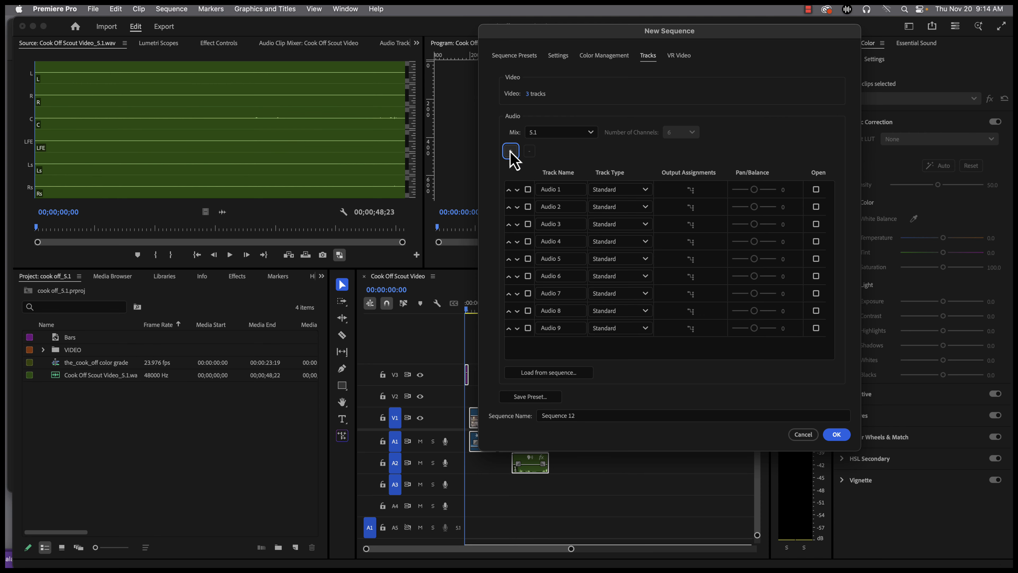
{"action": "left_click", "coordinate": [610, 325]}
{"action": "left_click", "coordinate": [618, 357]}
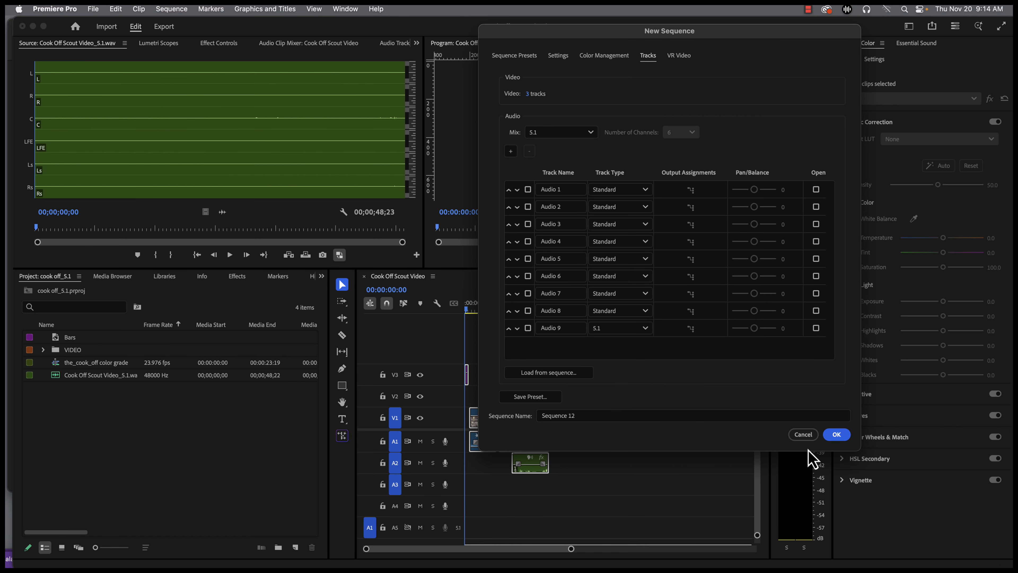
Name the new sequence "Cook Off - 5.1" and create it
{"action": "left_click", "coordinate": [569, 420]}
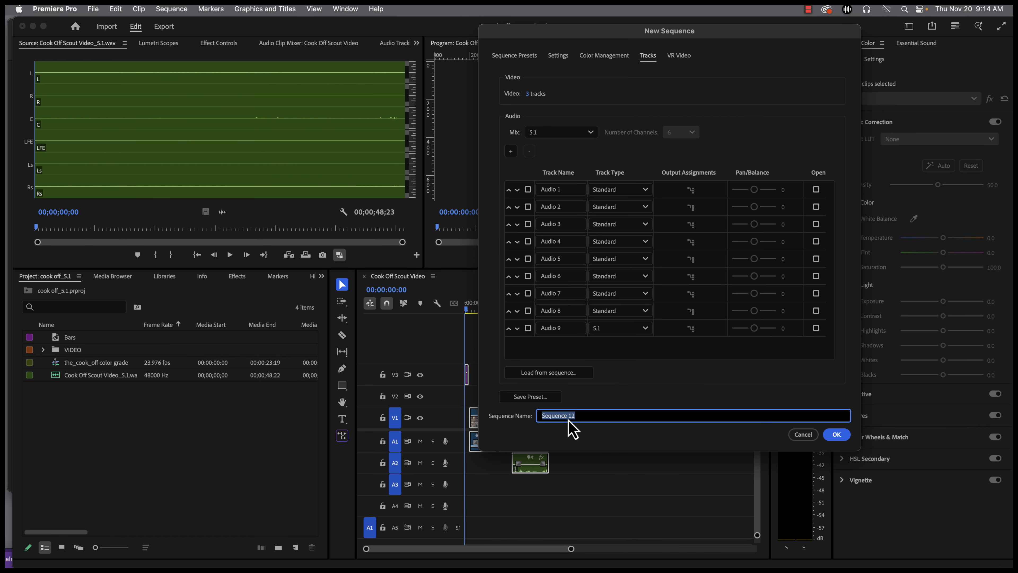
{"action": "type", "text": "Cook Off - 5.1"}
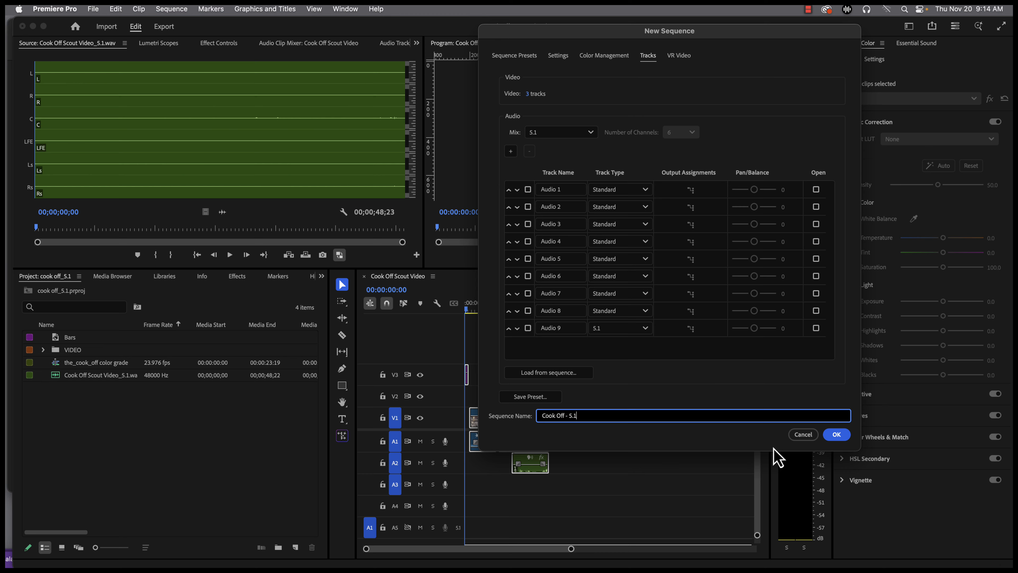
{"action": "left_click", "coordinate": [837, 434]}
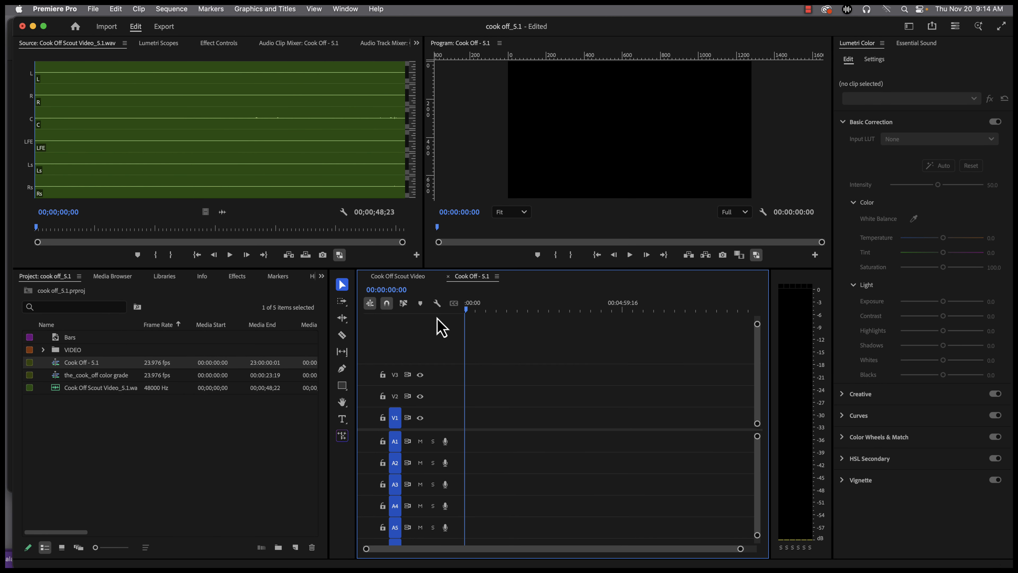
Copy all clips from the Cook Off Scout Video sequence and paste them into the Cook Off - 5.1 sequence
{"action": "left_click", "coordinate": [408, 278]}
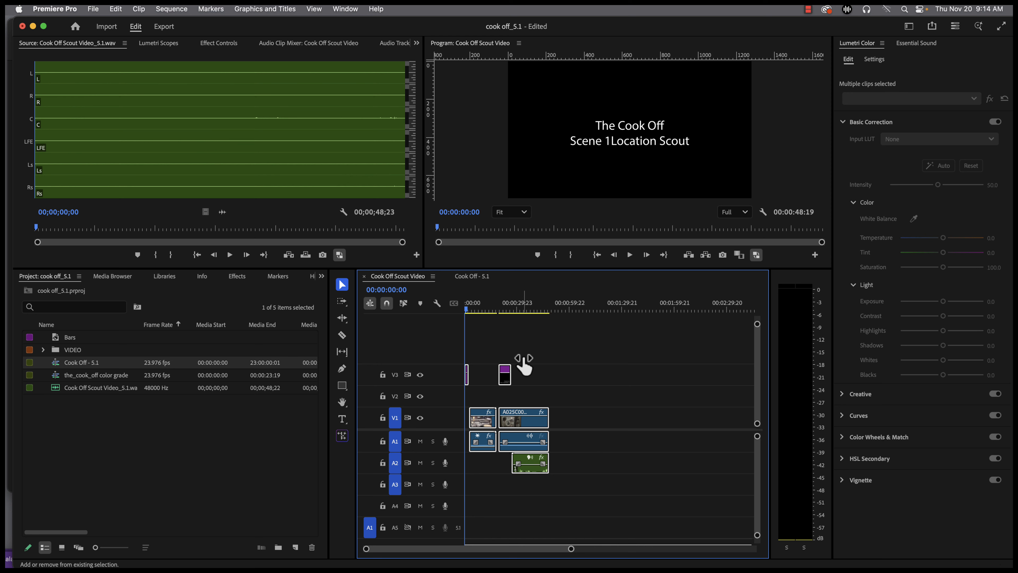
{"action": "left_click", "coordinate": [537, 363]}
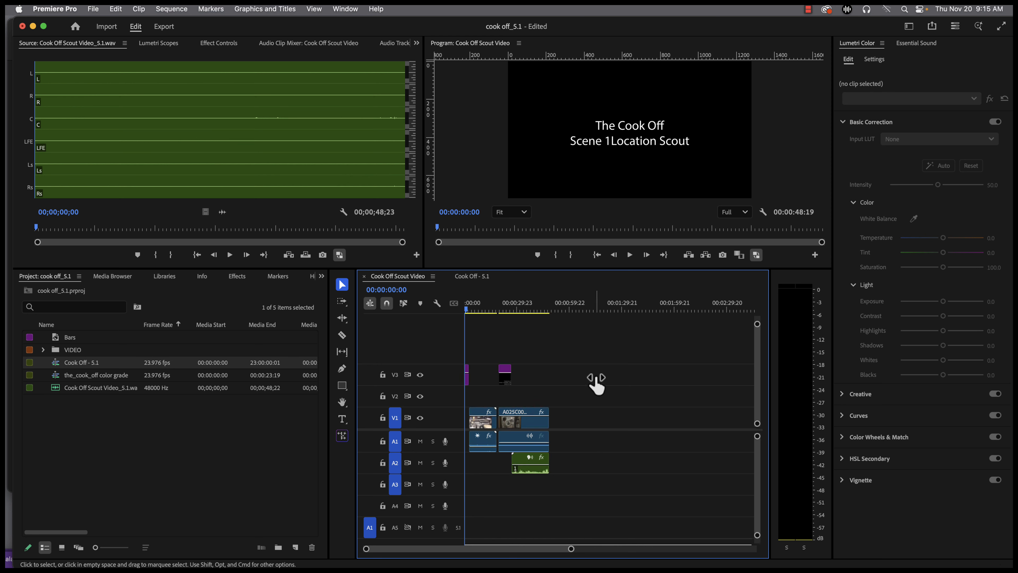
{"action": "left_click_drag", "start_coordinate": [597, 365], "coordinate": [525, 483]}
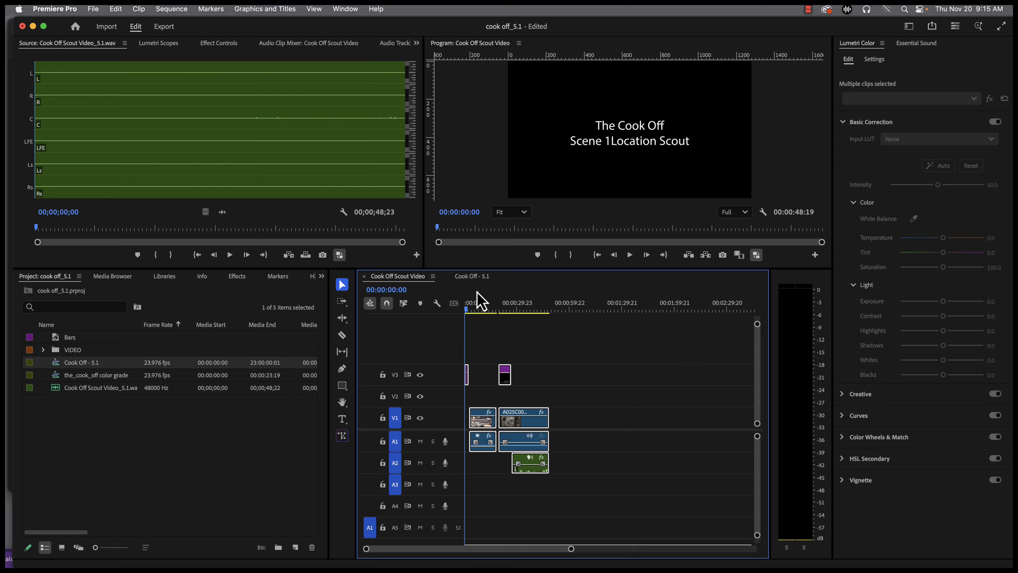
{"action": "left_click", "coordinate": [473, 277]}
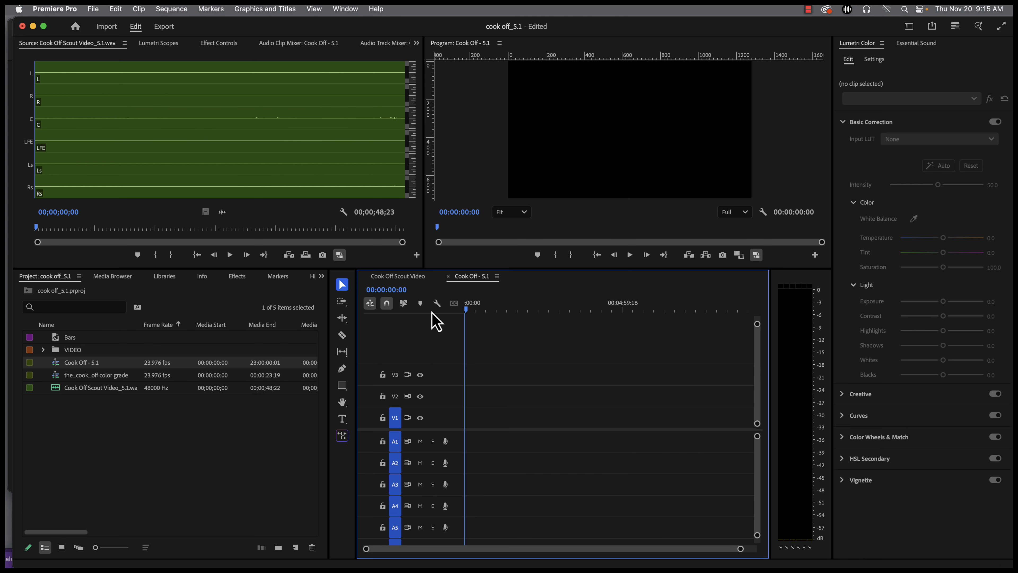
{"action": "key", "text": "super+v"}
Overwrite the Cook Off Scout Video_5.1 WAV mix onto 5.1 track A9 from the start of the Cook Off - 5.1 sequence
{"action": "left_click", "coordinate": [473, 310]}
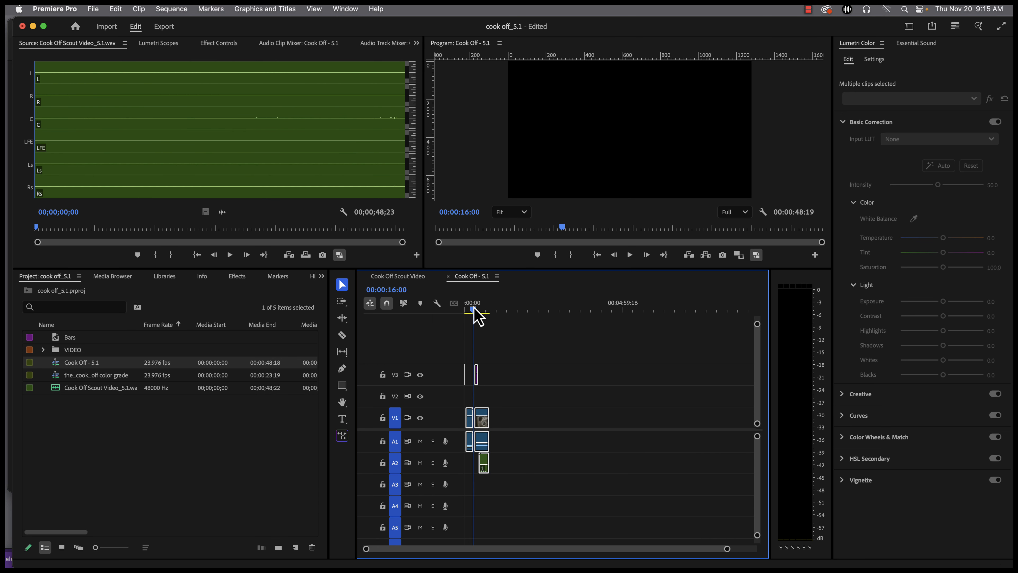
{"action": "mouse_move", "coordinate": [473, 309]}
{"action": "left_mouse_down"}
{"action": "mouse_move", "coordinate": [481, 317]}
{"action": "mouse_move", "coordinate": [467, 319]}
{"action": "mouse_move", "coordinate": [483, 316]}
{"action": "left_mouse_up"}
{"action": "key", "text": "Home"}
{"action": "scroll", "coordinate": [571, 463], "scroll_direction": "down", "scroll_amount": 4}
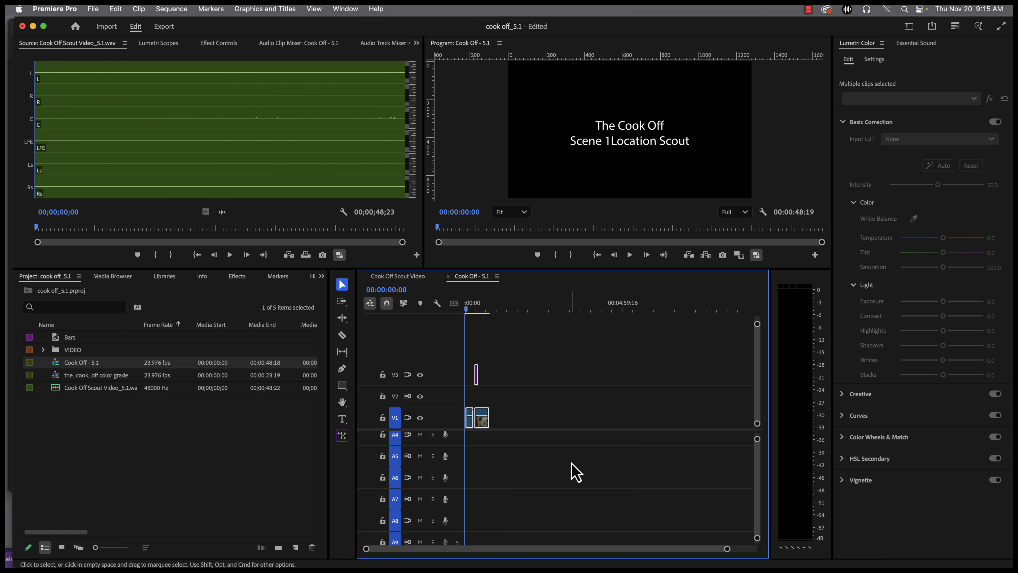
{"action": "scroll", "coordinate": [571, 467], "scroll_direction": "down", "scroll_amount": 2}
{"action": "left_click", "coordinate": [56, 388]}
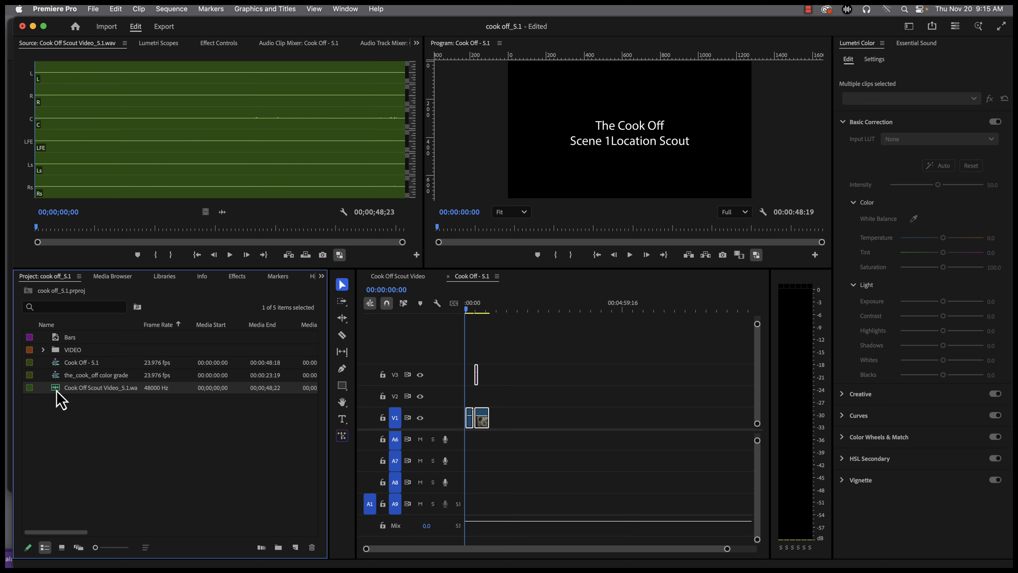
{"action": "left_click", "coordinate": [467, 310]}
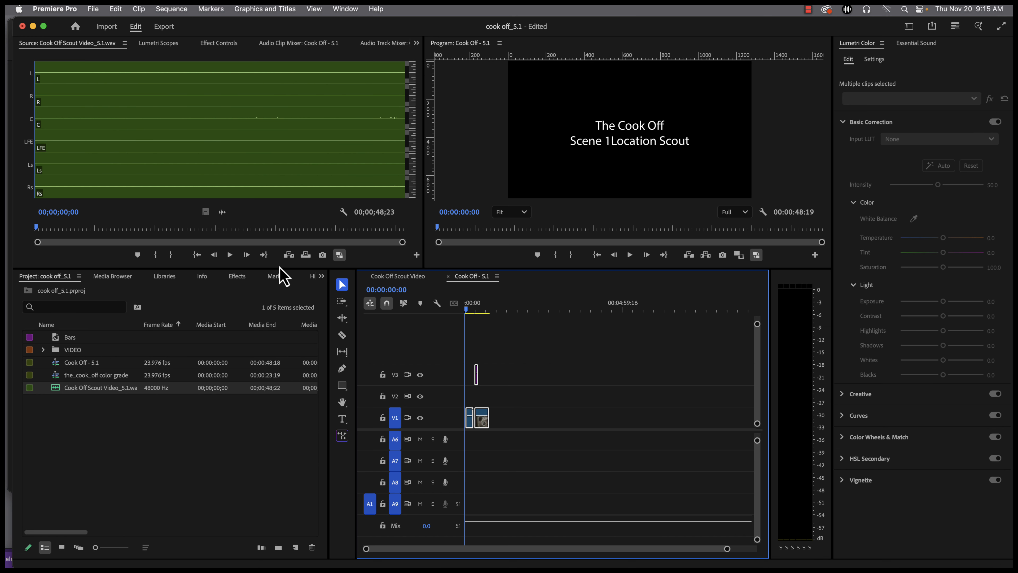
{"action": "left_click", "coordinate": [306, 256]}
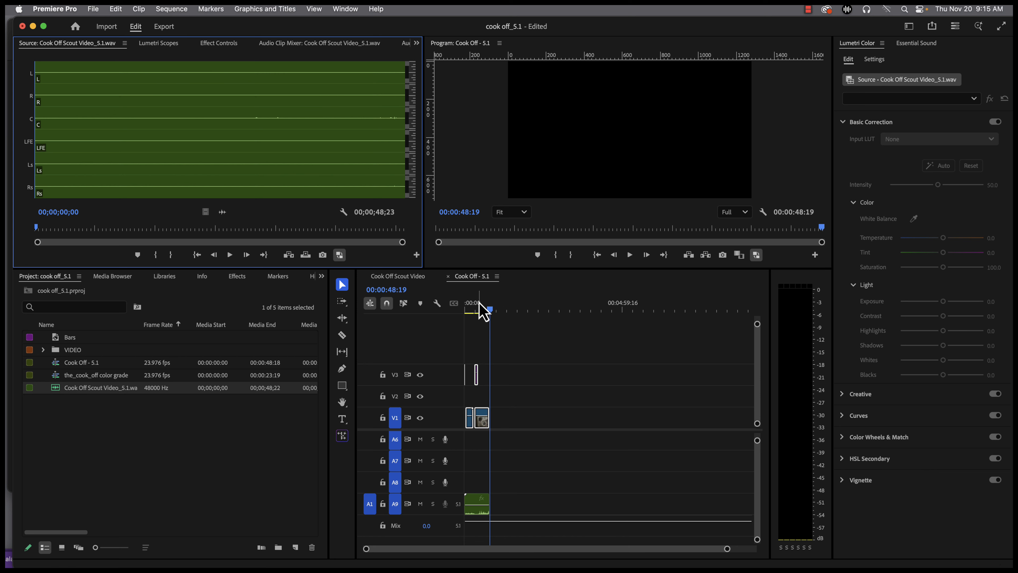
Disable all the pasted audio clips on tracks A1 and A2
{"action": "left_click_drag", "start_coordinate": [483, 311], "coordinate": [478, 312]}
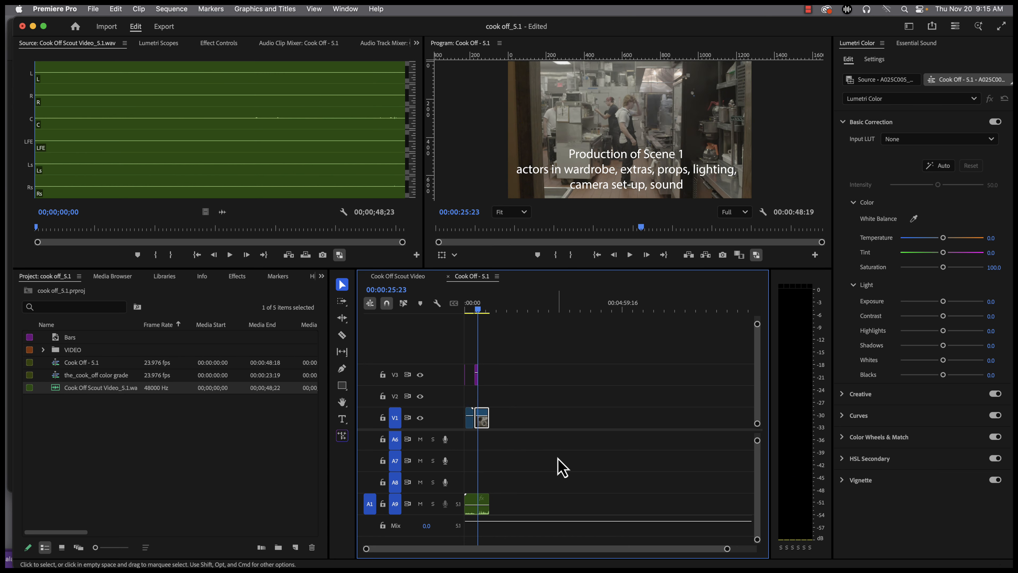
{"action": "scroll", "coordinate": [550, 464], "scroll_direction": "up", "scroll_amount": 5}
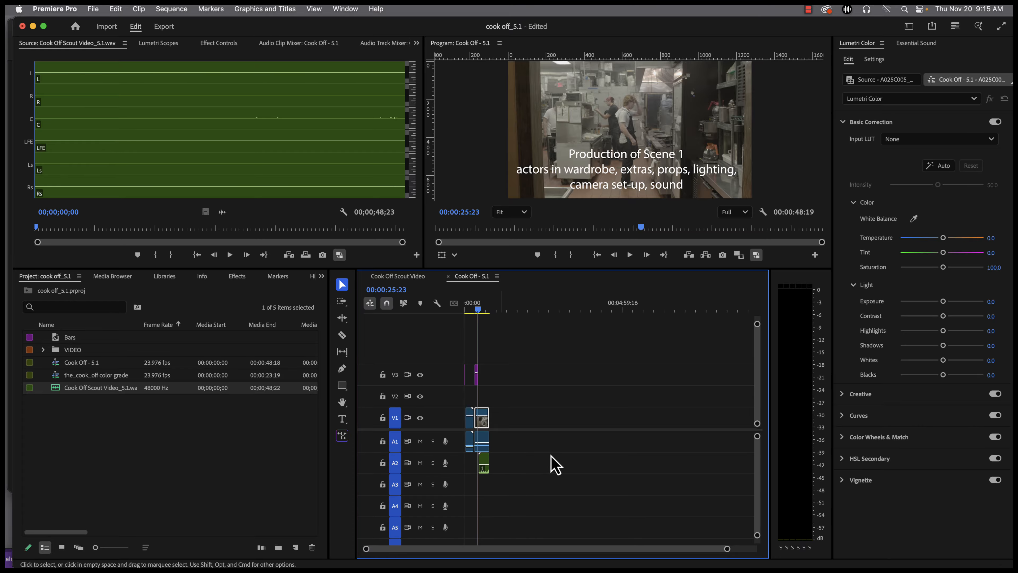
{"action": "left_click_drag", "start_coordinate": [512, 435], "coordinate": [464, 467]}
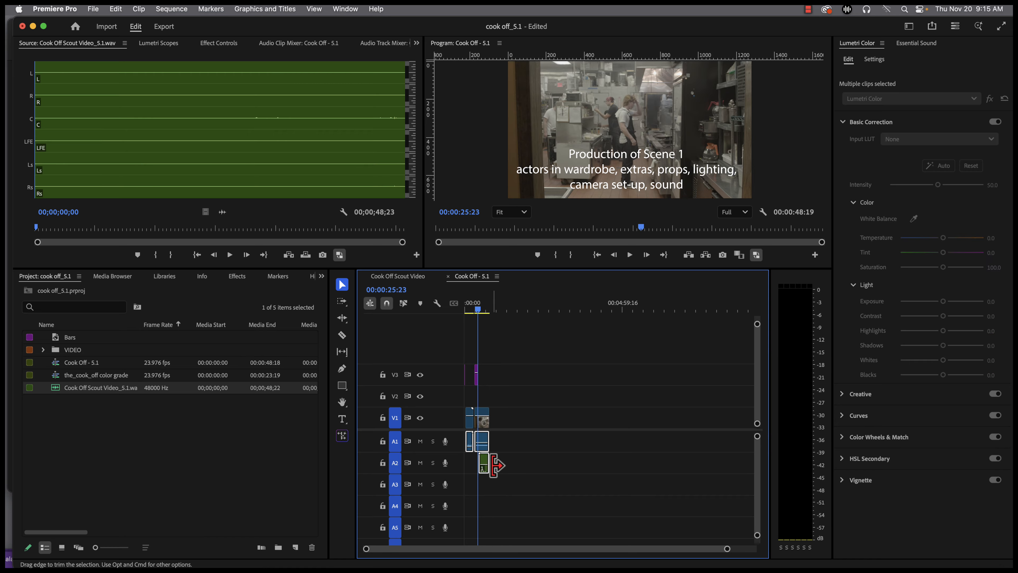
{"action": "right_click", "coordinate": [484, 468]}
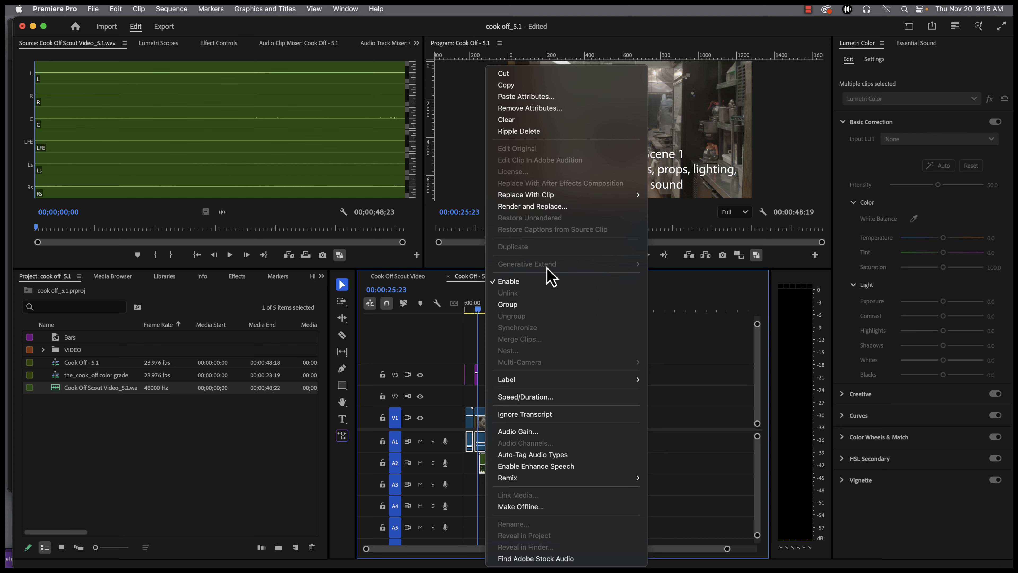
{"action": "left_click", "coordinate": [544, 282]}
Mark the out point at the end of the sequence's clips, at 00:00:48:19
{"action": "scroll", "coordinate": [536, 460], "scroll_direction": "down", "scroll_amount": 5}
{"action": "scroll", "coordinate": [537, 468], "scroll_direction": "down", "scroll_amount": 2}
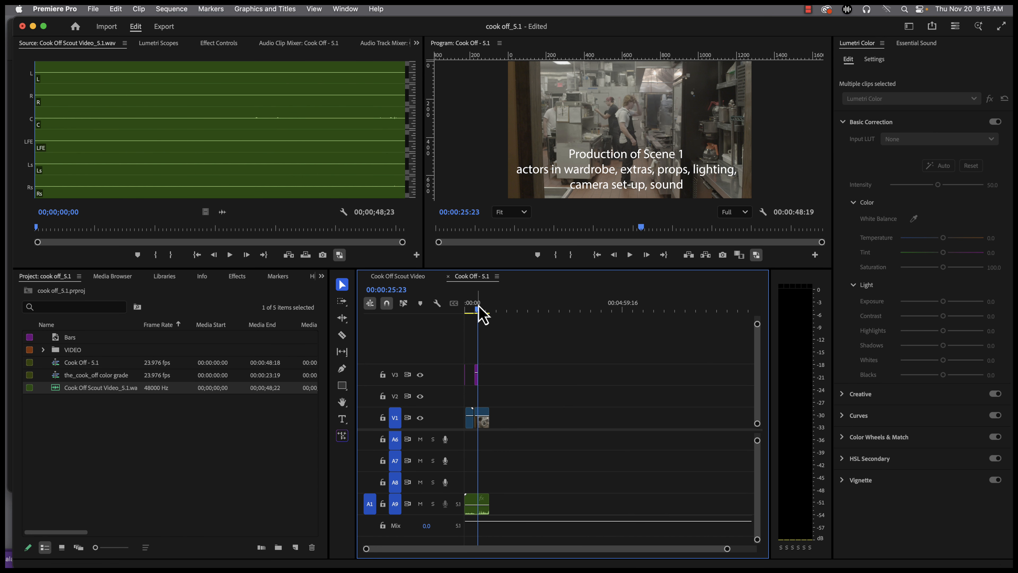
{"action": "left_click_drag", "start_coordinate": [478, 310], "coordinate": [481, 310]}
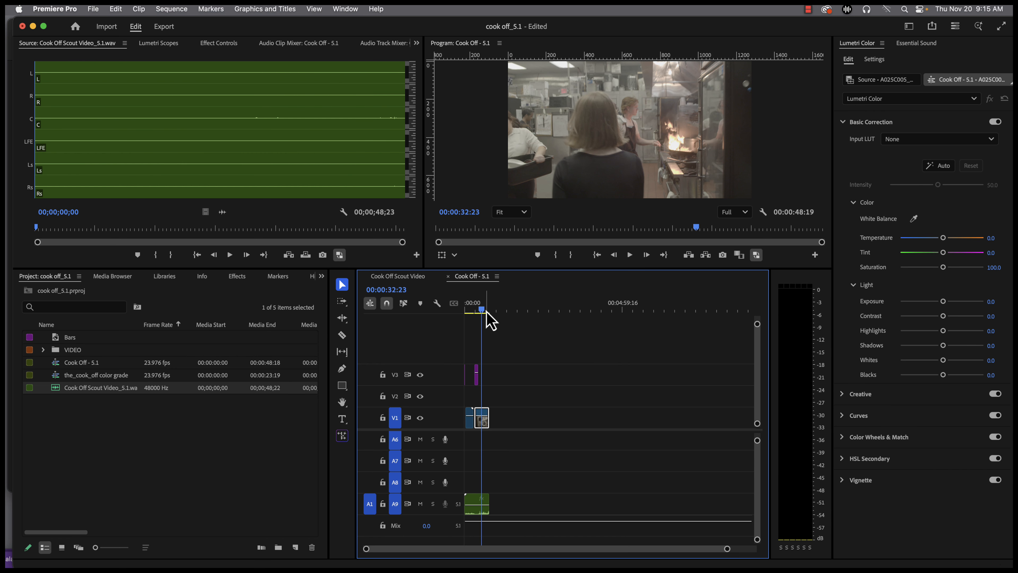
{"action": "mouse_move", "coordinate": [484, 313]}
{"action": "left_mouse_down"}
{"action": "mouse_move", "coordinate": [470, 313]}
{"action": "mouse_move", "coordinate": [492, 309]}
{"action": "left_mouse_up"}
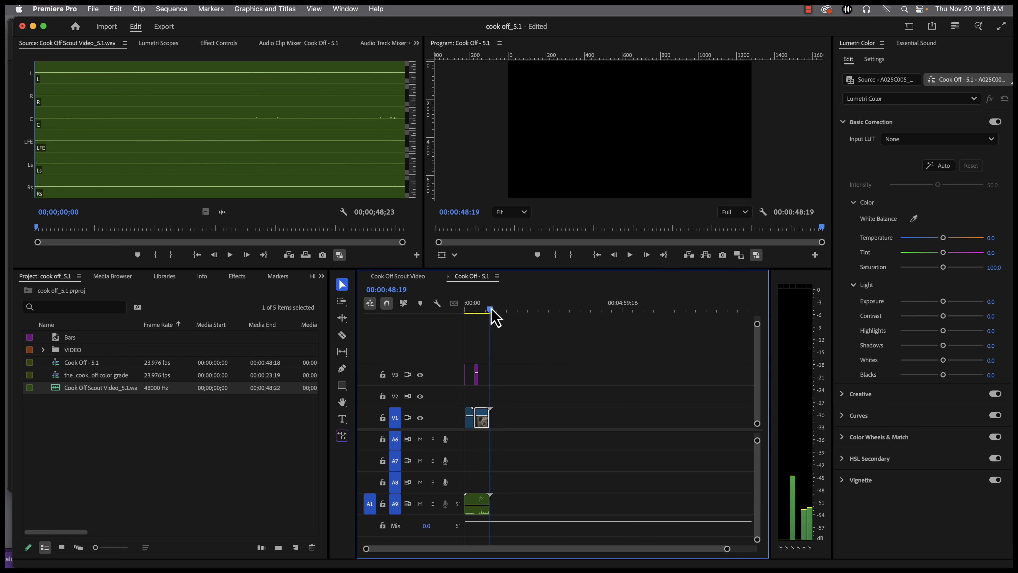
{"action": "key", "text": "o"}
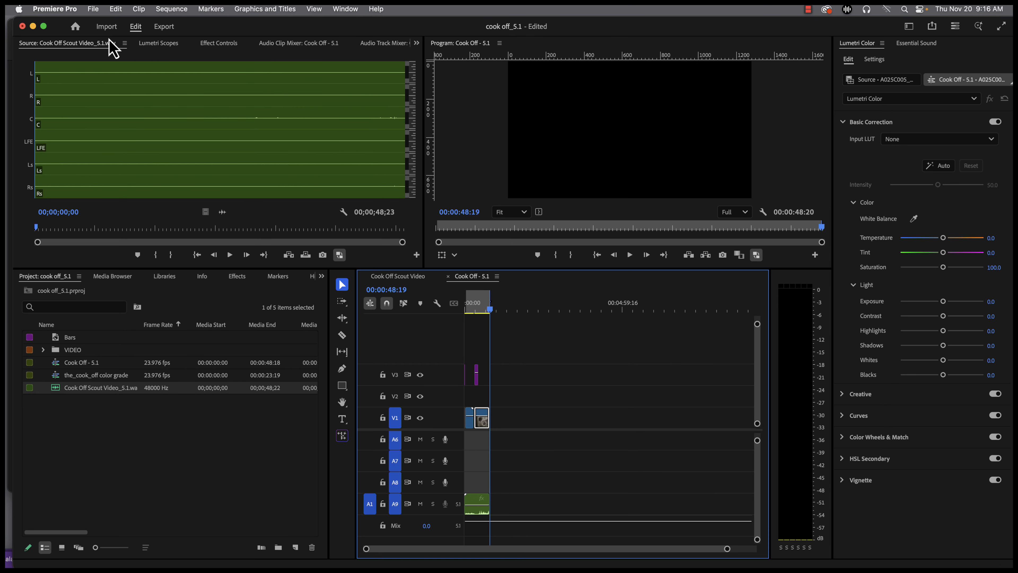
Open the export settings for the Cook Off - 5.1 sequence, set the format to QuickTime and check the video settings
{"action": "left_click", "coordinate": [164, 27]}
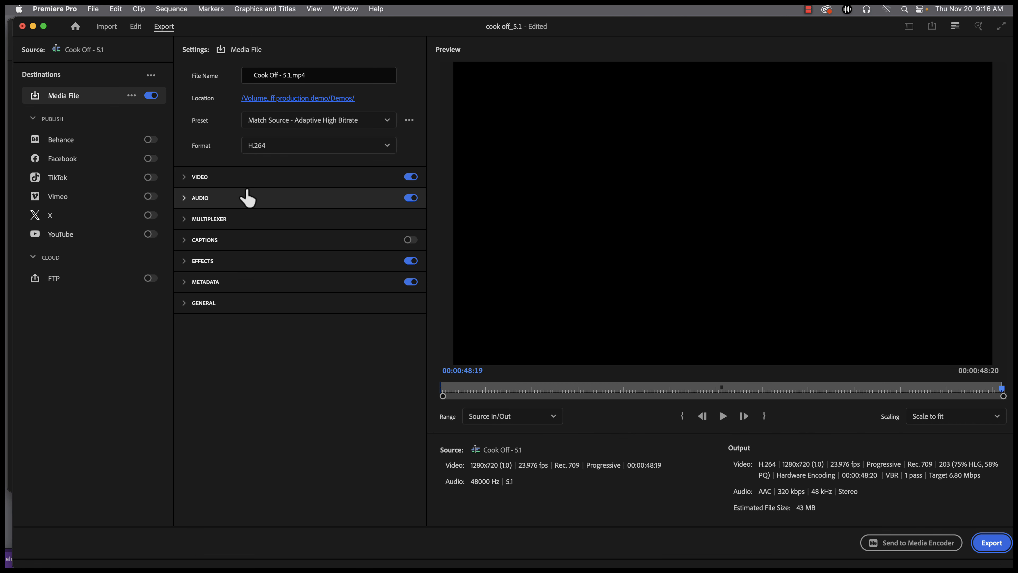
{"action": "left_click", "coordinate": [292, 155]}
{"action": "scroll", "coordinate": [328, 314], "scroll_direction": "down", "scroll_amount": 10}
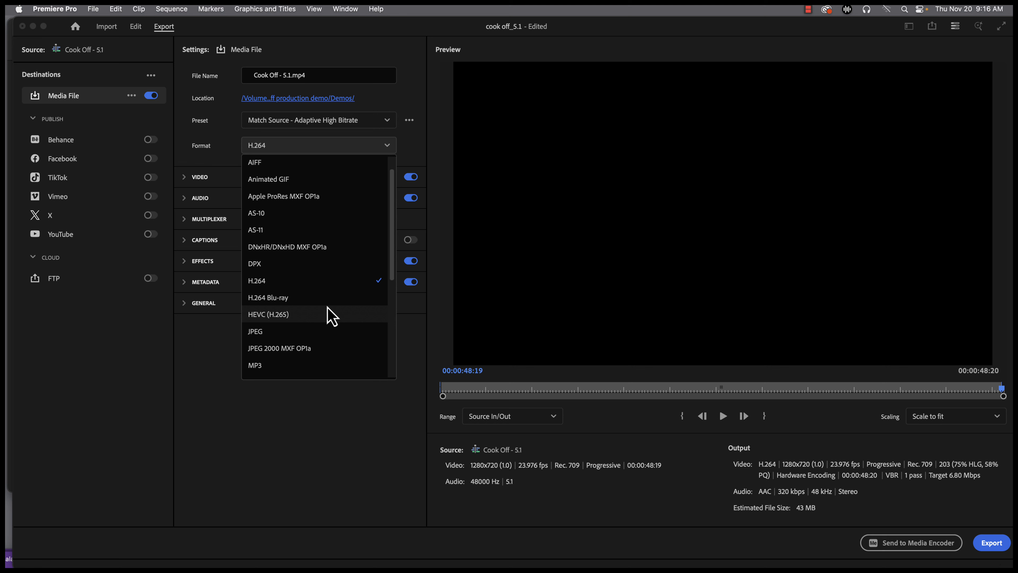
{"action": "left_click", "coordinate": [321, 329]}
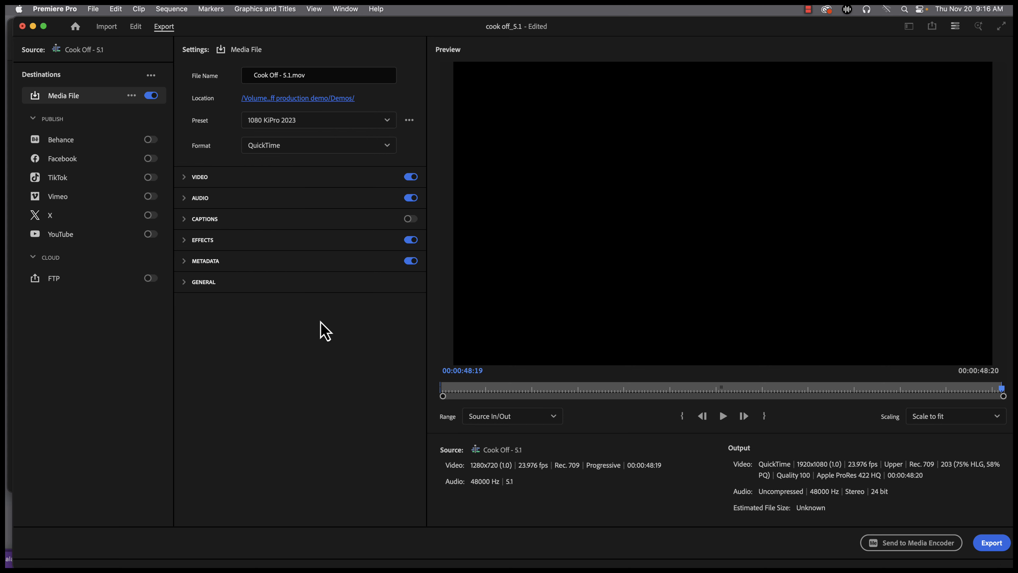
{"action": "left_click", "coordinate": [184, 178]}
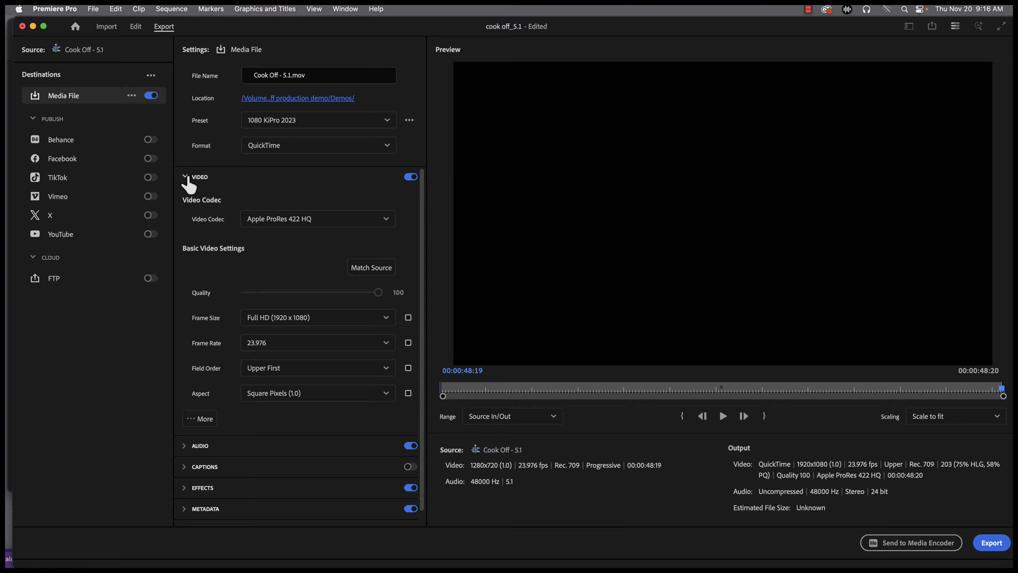
{"action": "left_click", "coordinate": [185, 178]}
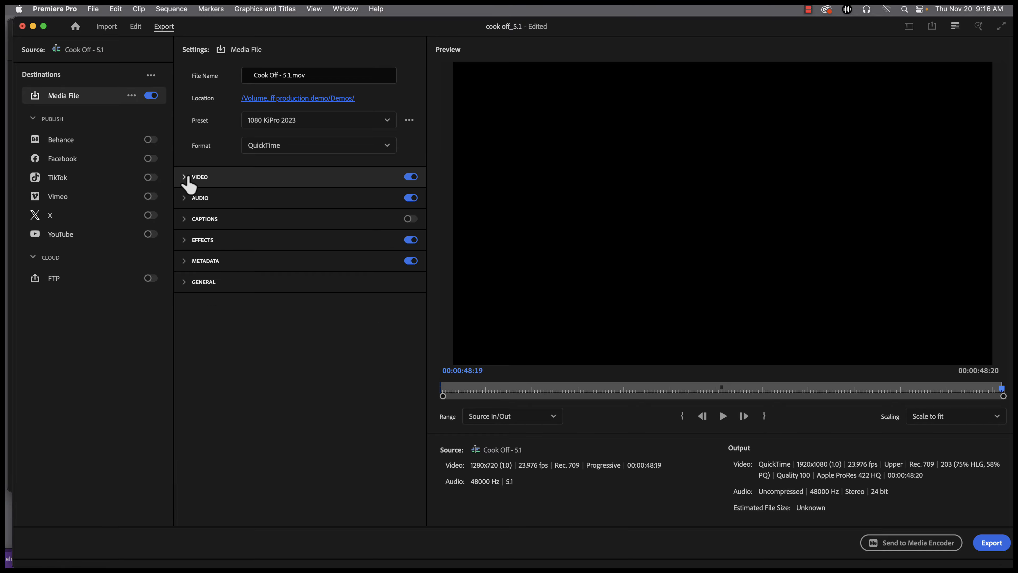
Set the export's audio output channels to 5.1 (L, R, C, LFE, Ls, Rs)
{"action": "left_click", "coordinate": [185, 202]}
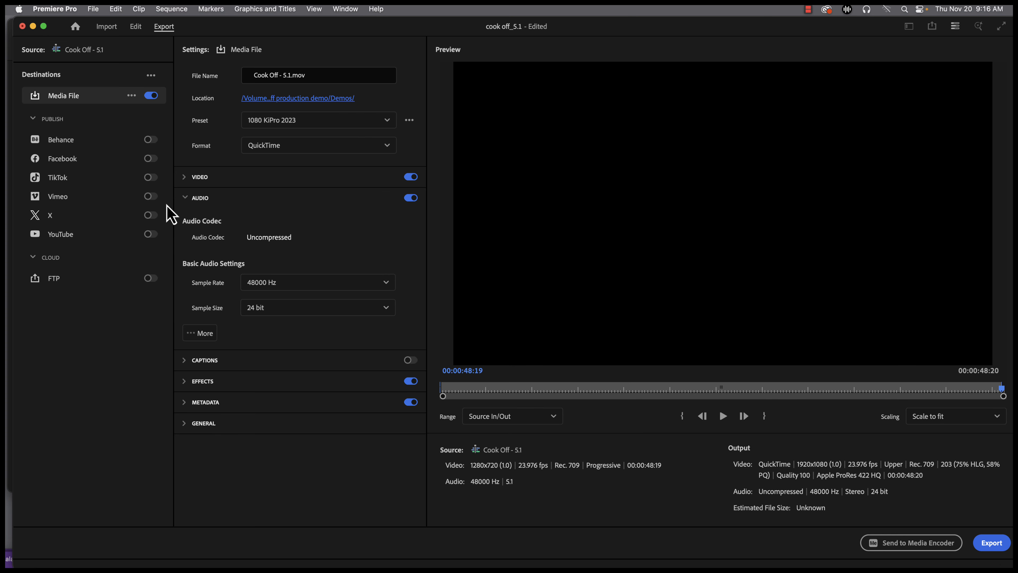
{"action": "left_click", "coordinate": [204, 334]}
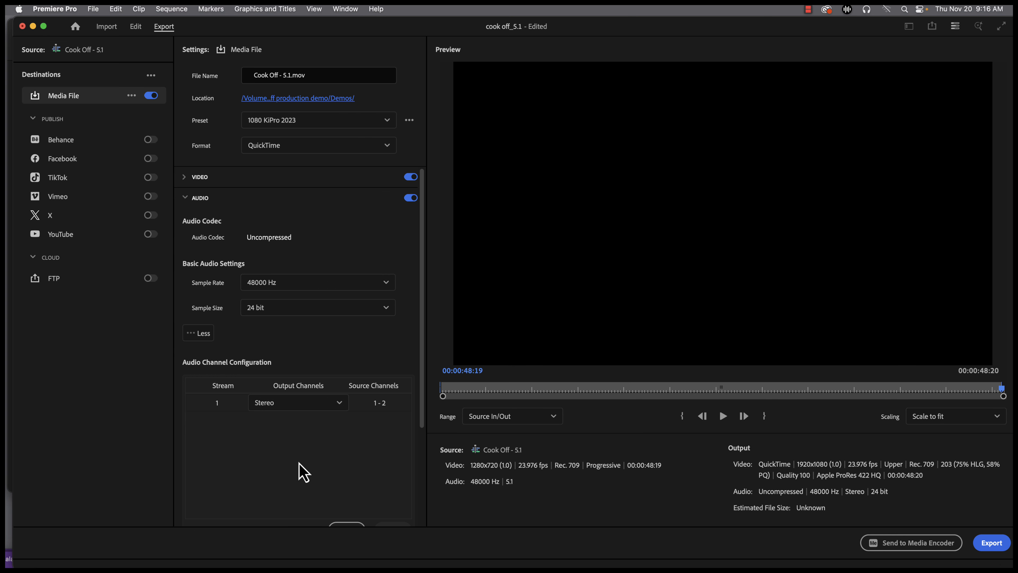
{"action": "left_click", "coordinate": [322, 408]}
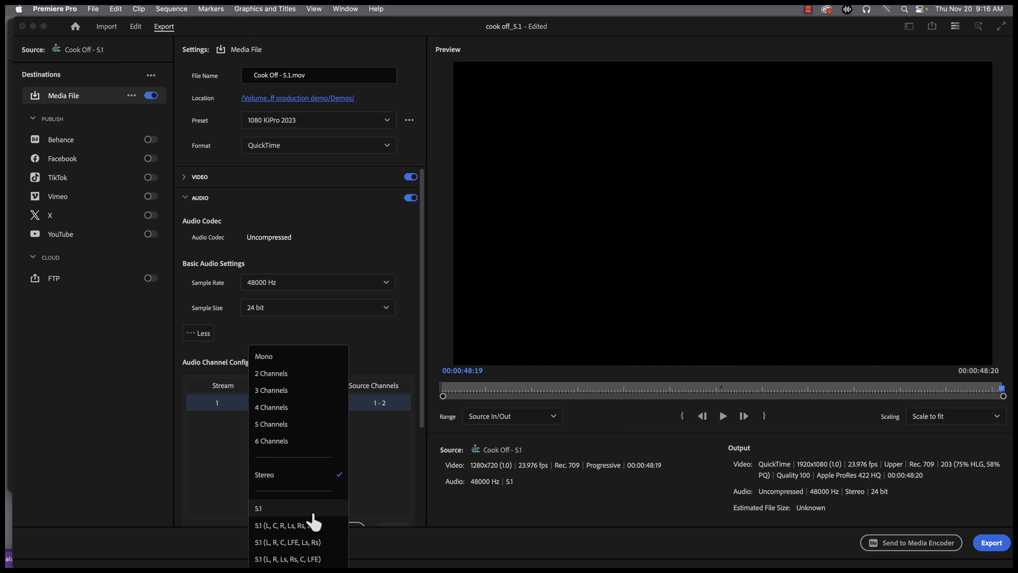
{"action": "left_click", "coordinate": [305, 543]}
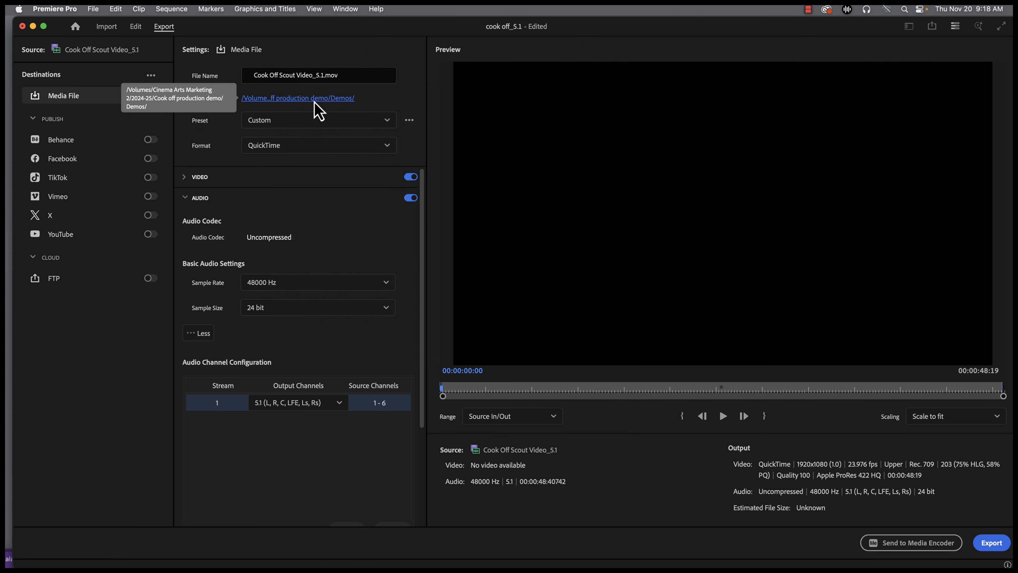
Set the export destination to the Mixes folder with the name Cook Off Scout Video_5.1 and export the movie
{"action": "left_click", "coordinate": [314, 103]}
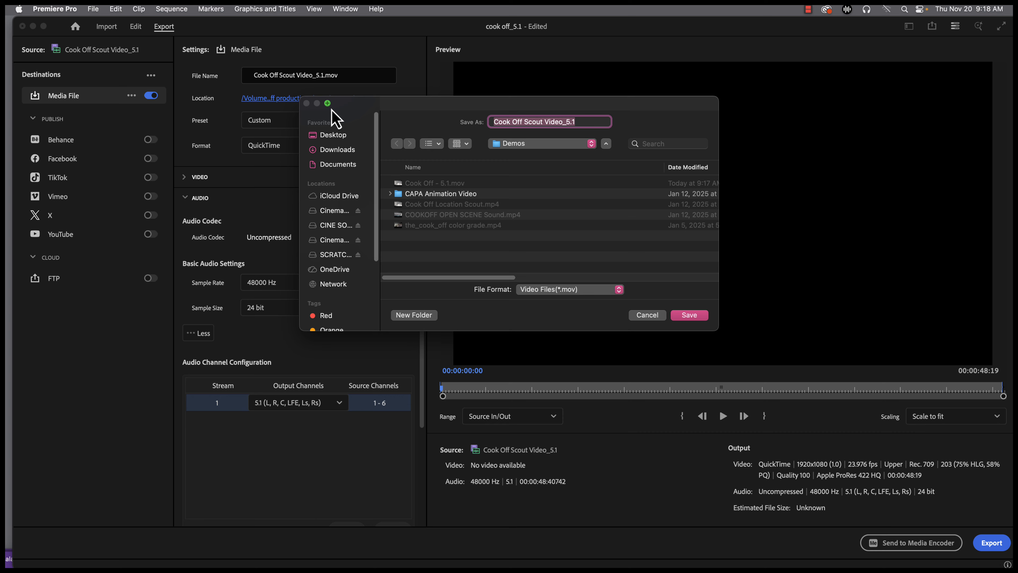
{"action": "left_click", "coordinate": [694, 317]}
{"action": "left_click", "coordinate": [992, 544]}
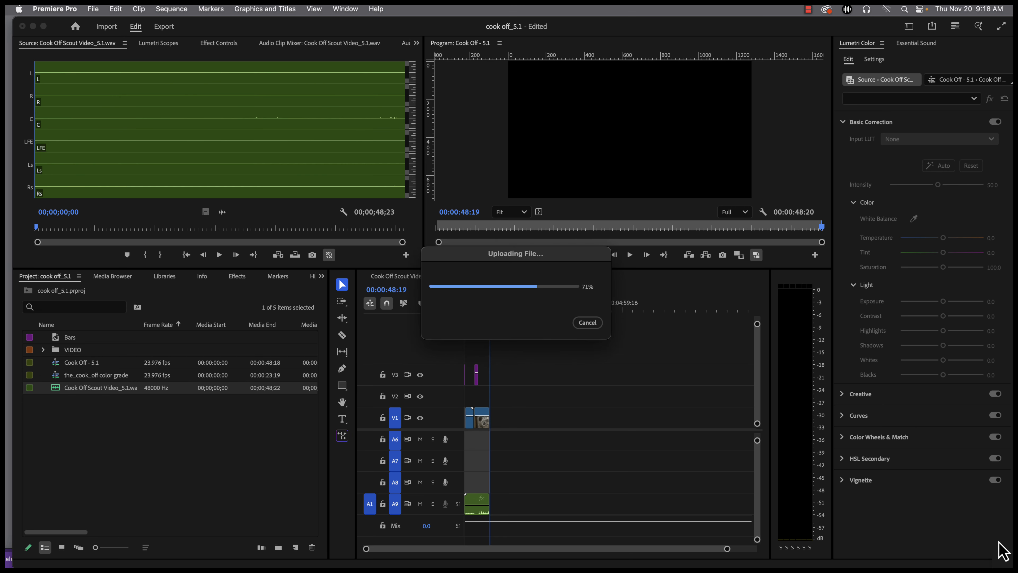
Switch to Finder and open Cook Off Scout Video_5.1.mov from the desktop's Mixes folder in QuickTime Player
{"action": "left_click", "coordinate": [54, 8]}
{"action": "left_click", "coordinate": [65, 96]}
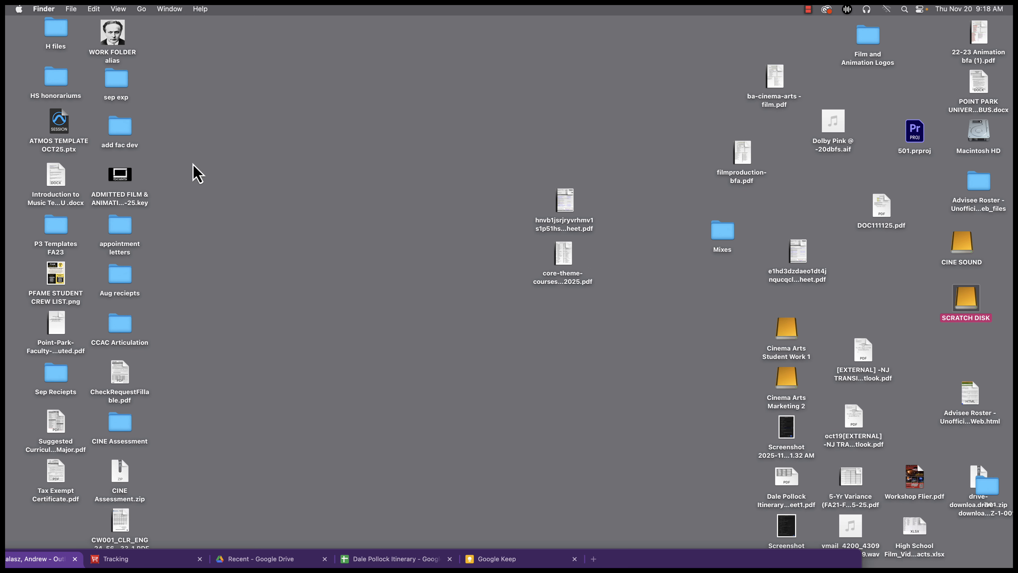
{"action": "double_click", "coordinate": [718, 237]}
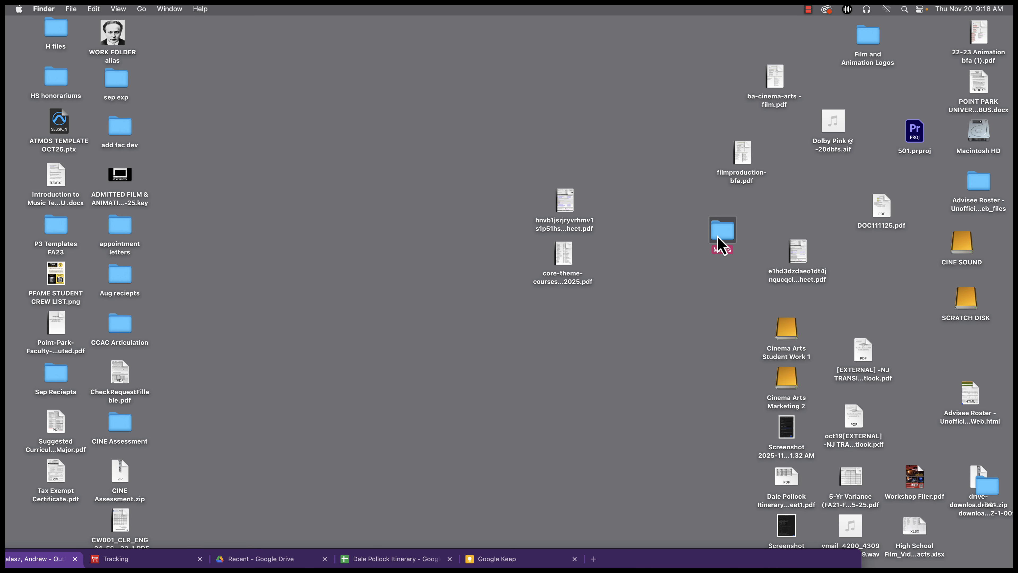
{"action": "left_click", "coordinate": [559, 135]}
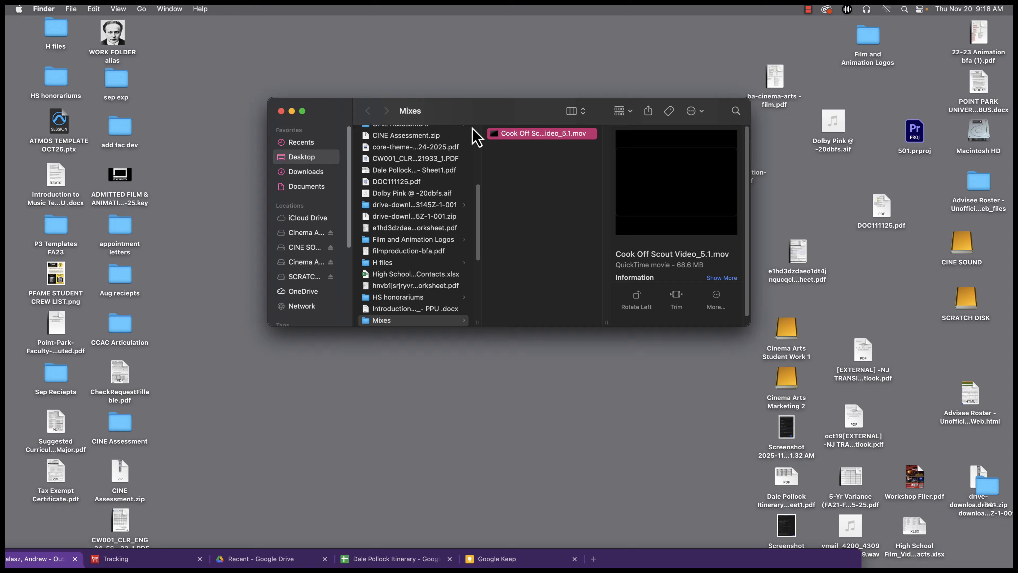
{"action": "double_click", "coordinate": [496, 134]}
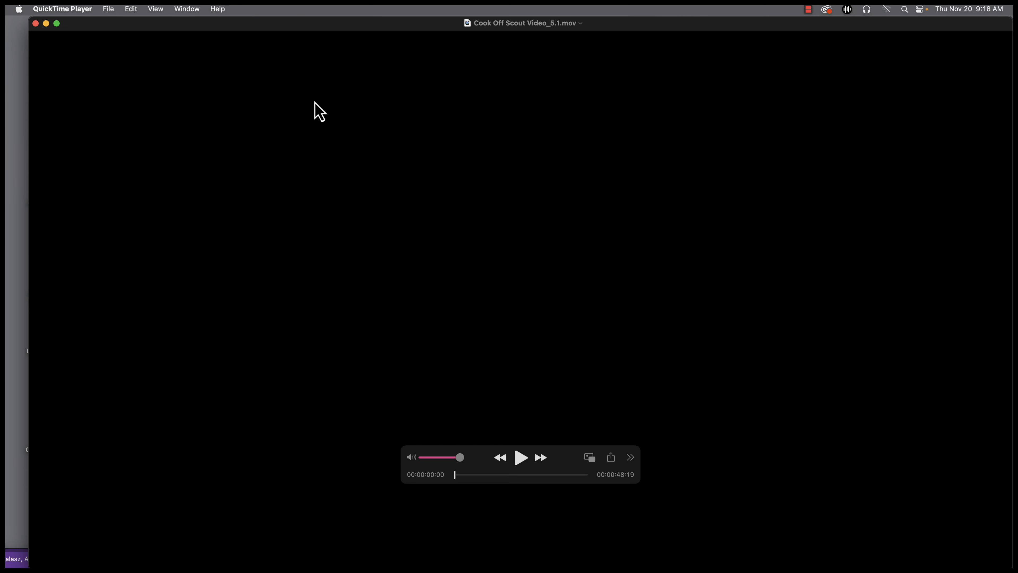
Show the movie inspector for the exported file and examine the channel layout in its audio details
{"action": "left_click", "coordinate": [188, 8]}
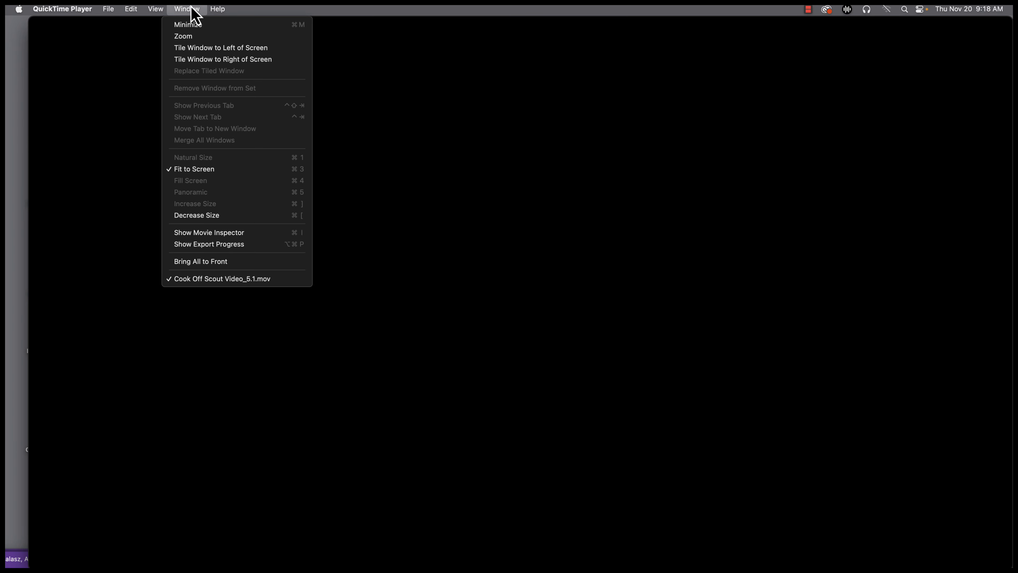
{"action": "left_click", "coordinate": [227, 234]}
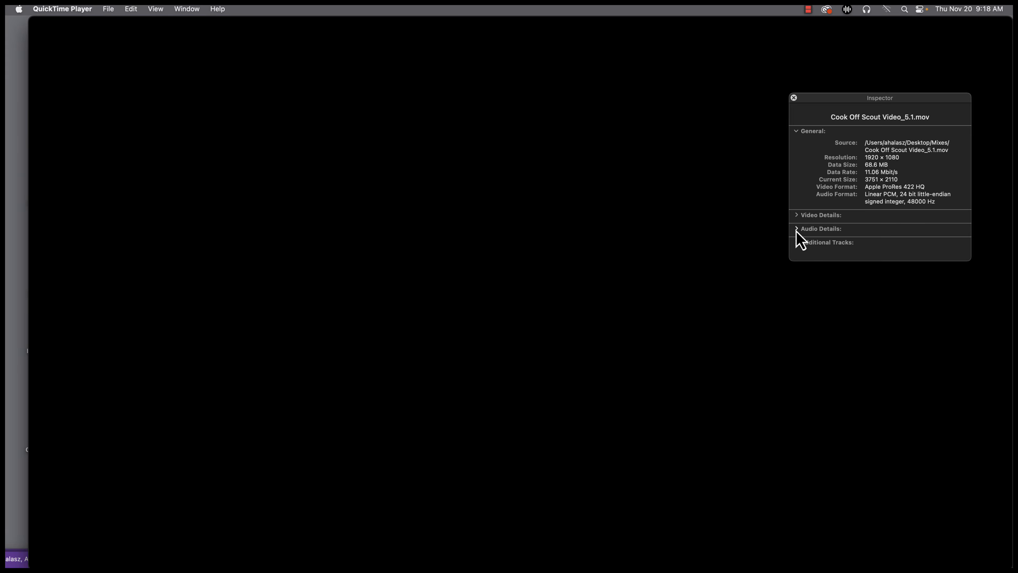
{"action": "left_click", "coordinate": [796, 229]}
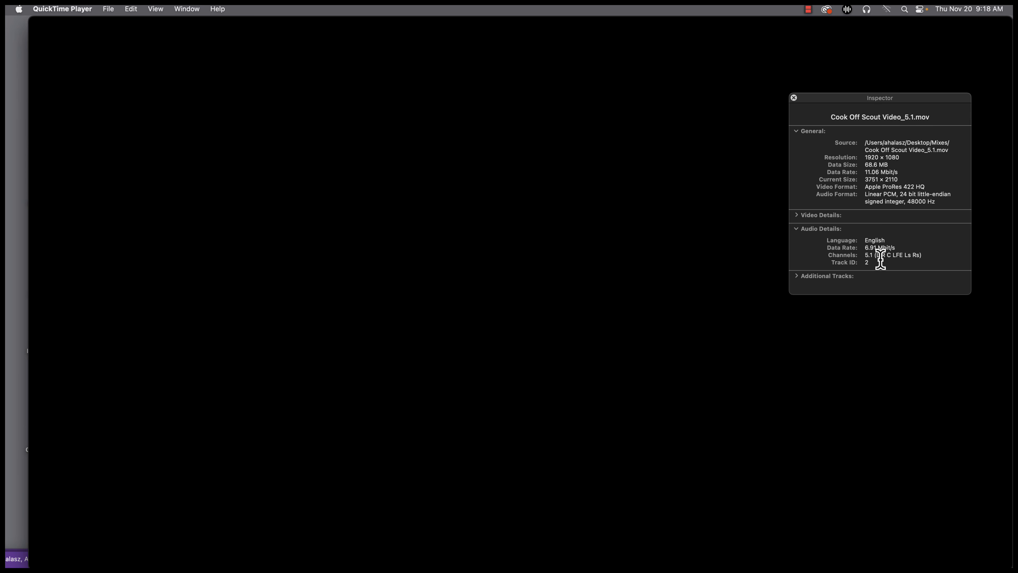